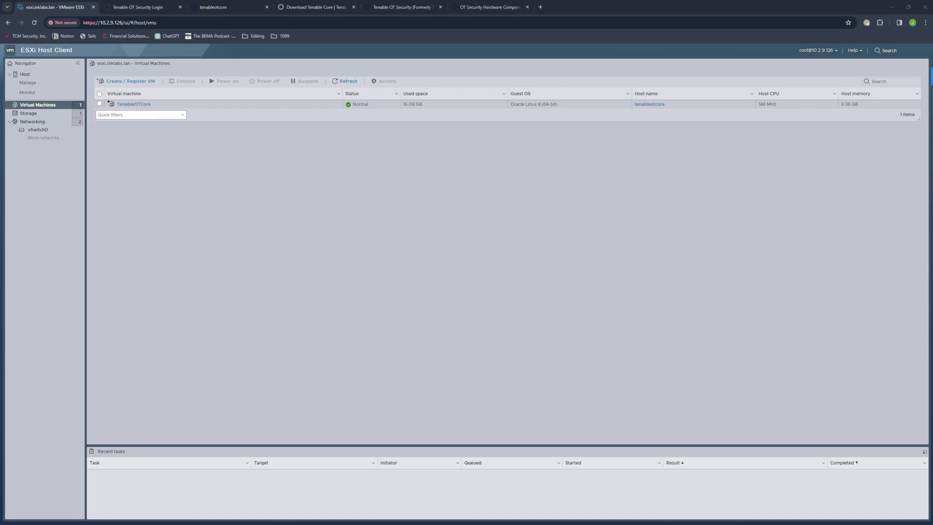
Step: Switch to the OT Security Hardware Components documentation showing the Configurable Sensor
left_click(488, 7)
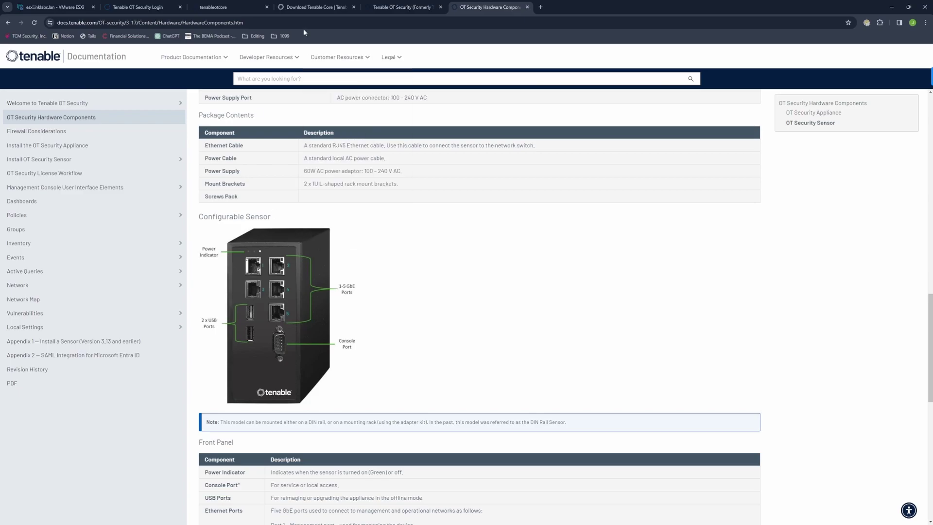
Step: Check the Tenable Core + Tenable.ot Sensor (OL8) specs (2 CPU, 4096 MB, 80 GB), then return to ESXi
left_click(298, 8)
scroll(145, 254, "up", 15)
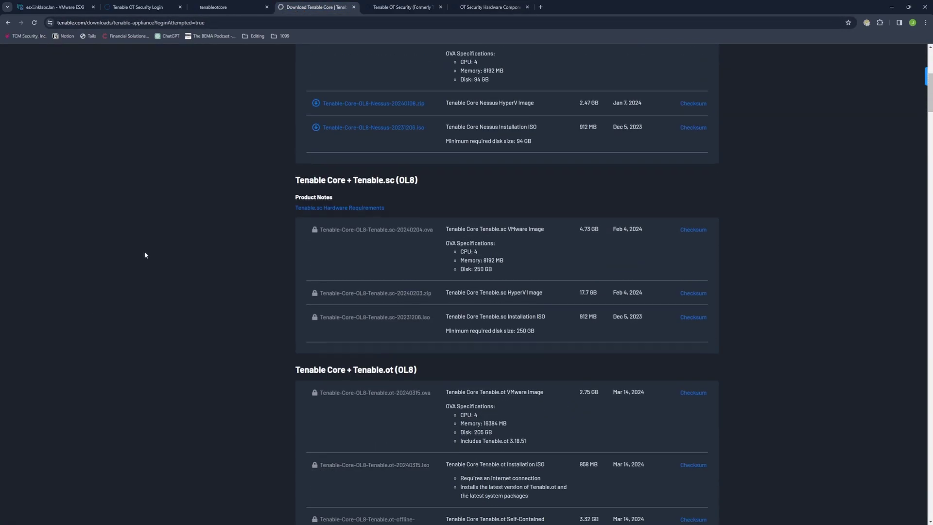
left_click(7, 23)
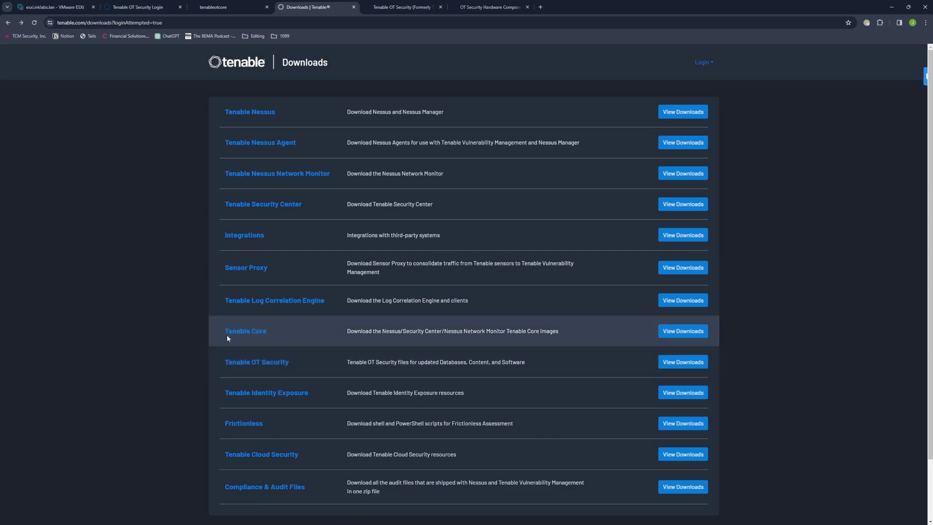
left_click(249, 334)
scroll(221, 369, "down", 1)
scroll(221, 369, "down", 7)
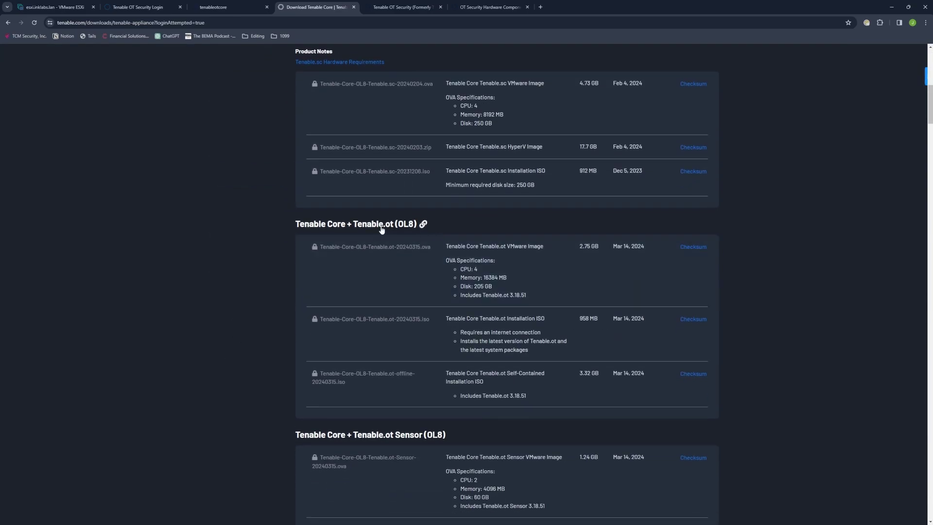
scroll(213, 325, "down", 2)
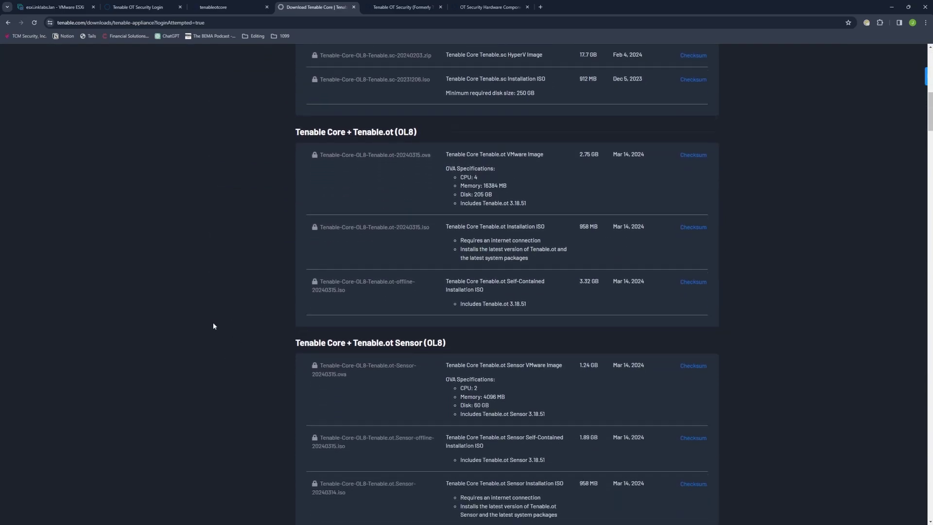
scroll(213, 326, "down", 1)
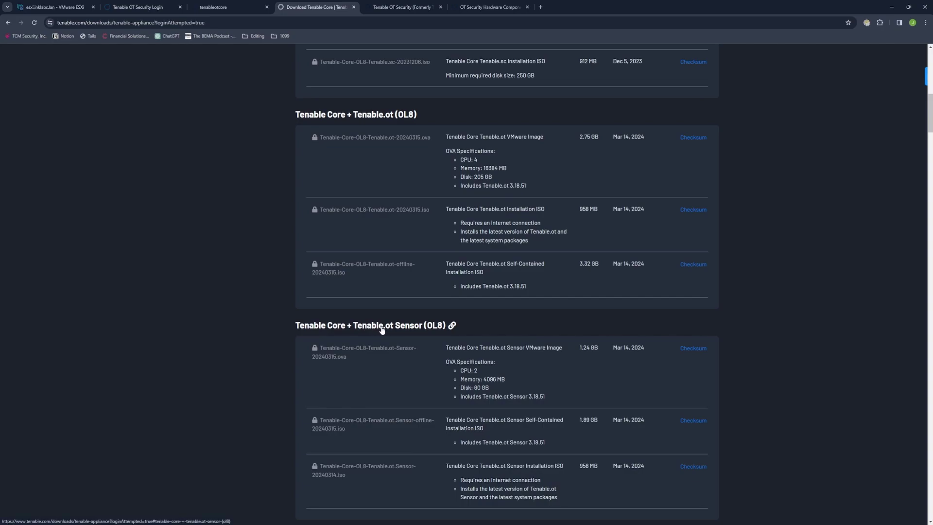
scroll(223, 330, "down", 2)
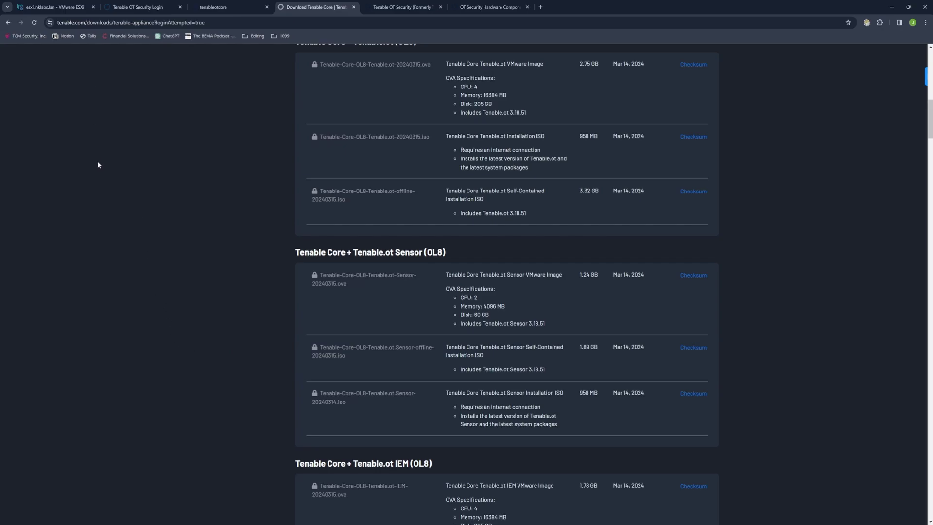
left_click(48, 8)
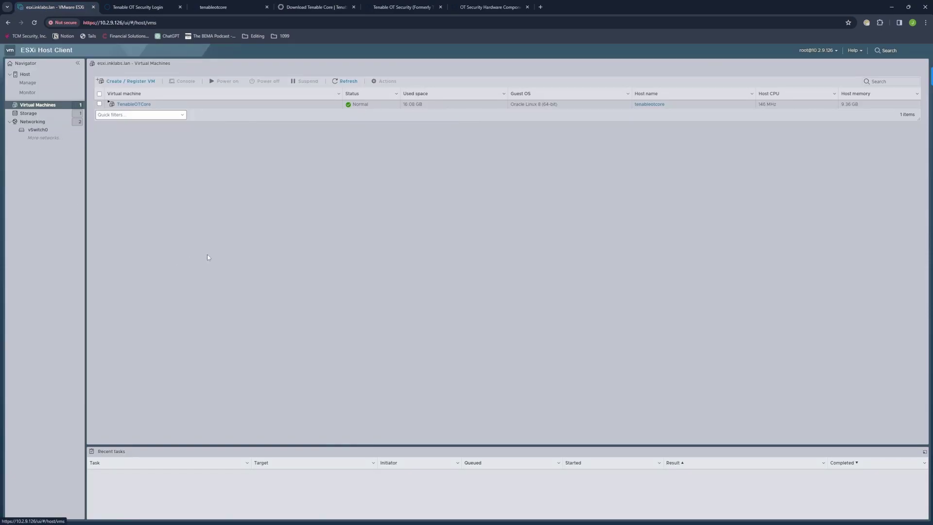
left_click(28, 113)
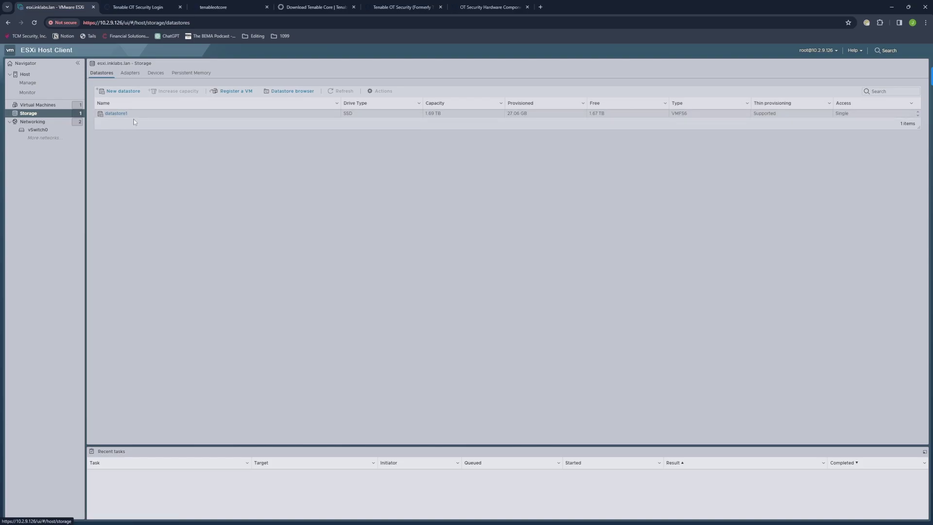
left_click(284, 8)
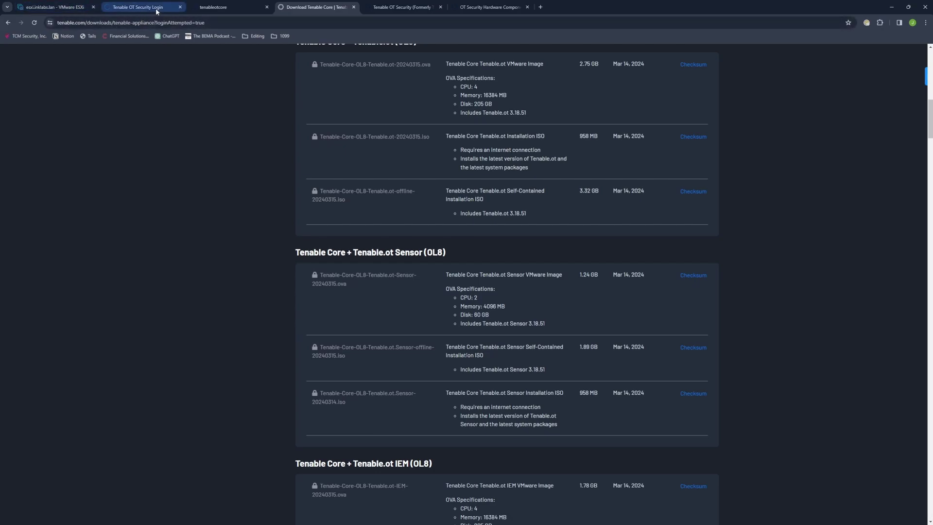
left_click(66, 8)
left_click(38, 111)
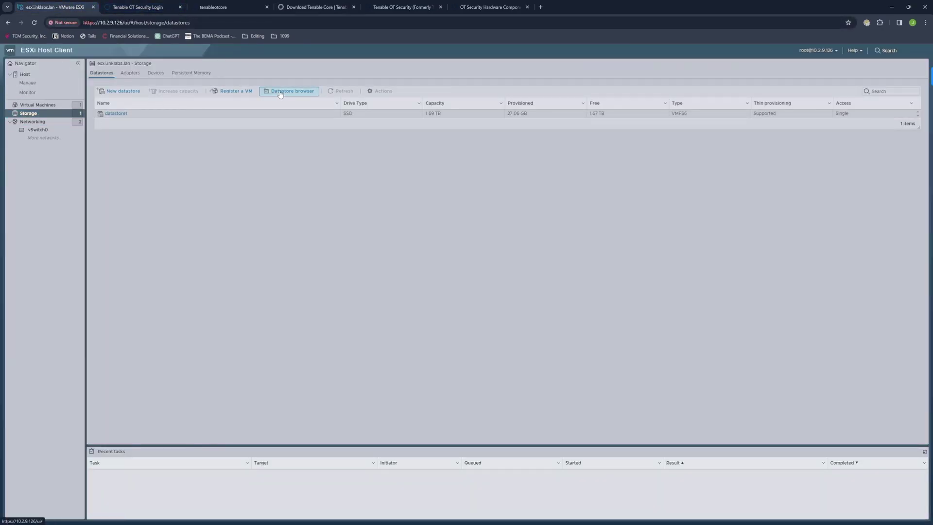
left_click(281, 92)
left_click(185, 237)
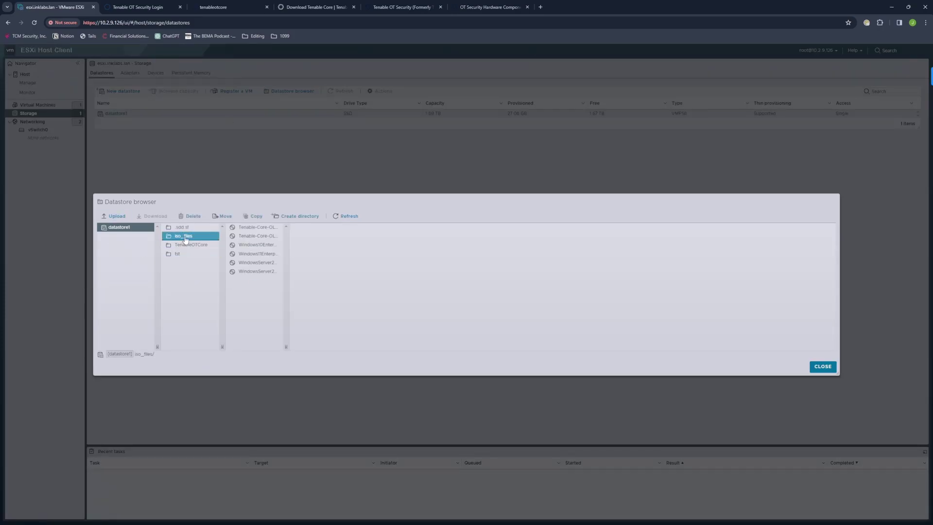
left_click(258, 236)
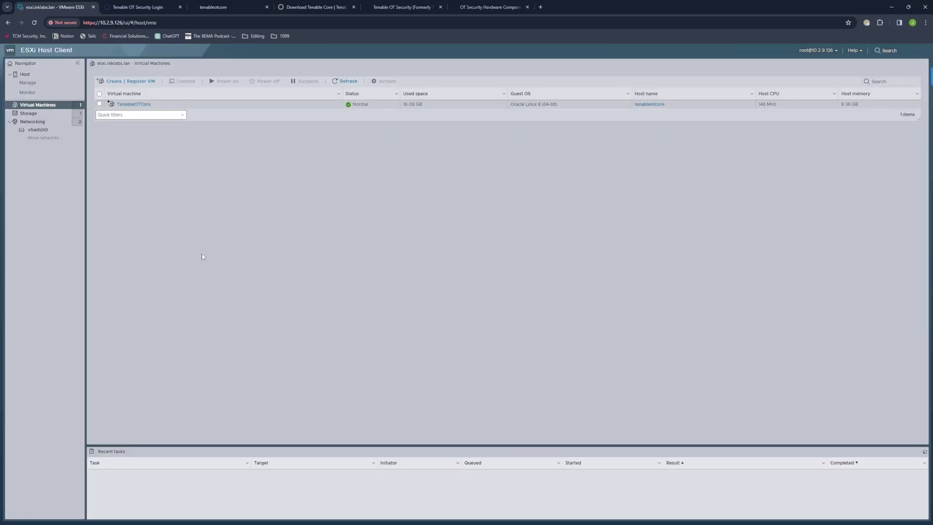
Step: Start creating a new virtual machine named TenableOTSensor
left_click(124, 82)
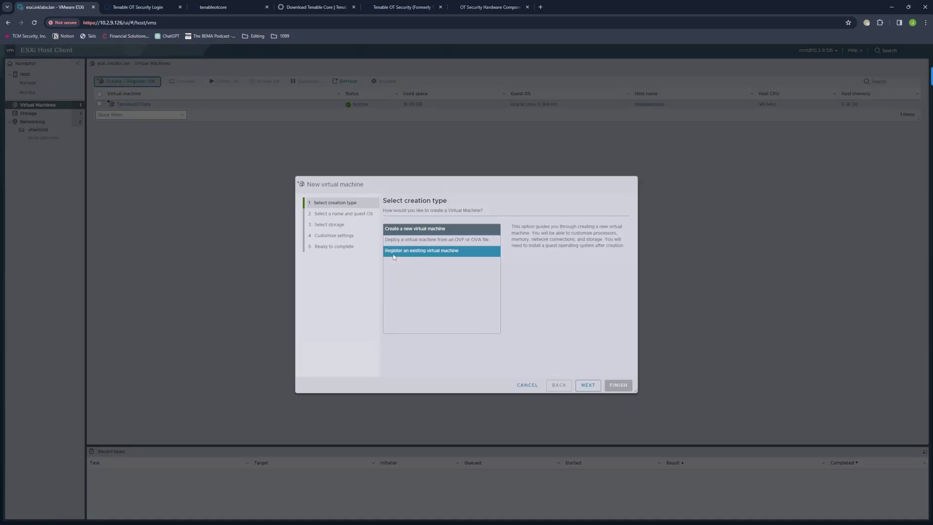
left_click(588, 385)
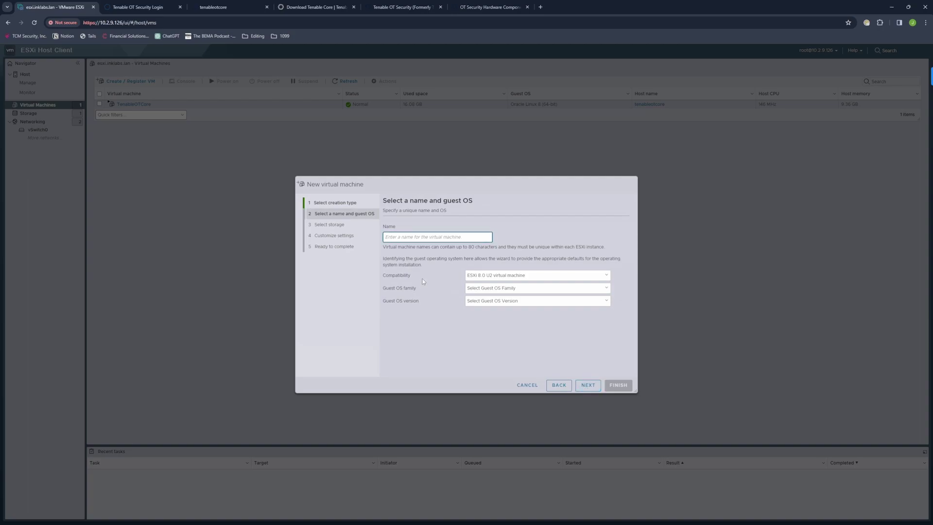
type("Tenab")
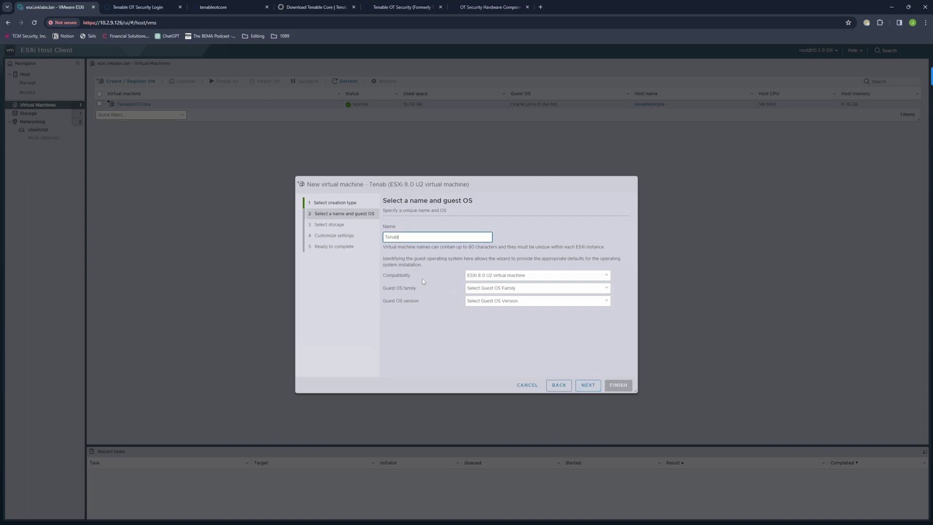
type("leOTSensor")
Step: Set the guest OS to Linux, Oracle Linux 8 (64-bit), and continue to storage
left_click(476, 290)
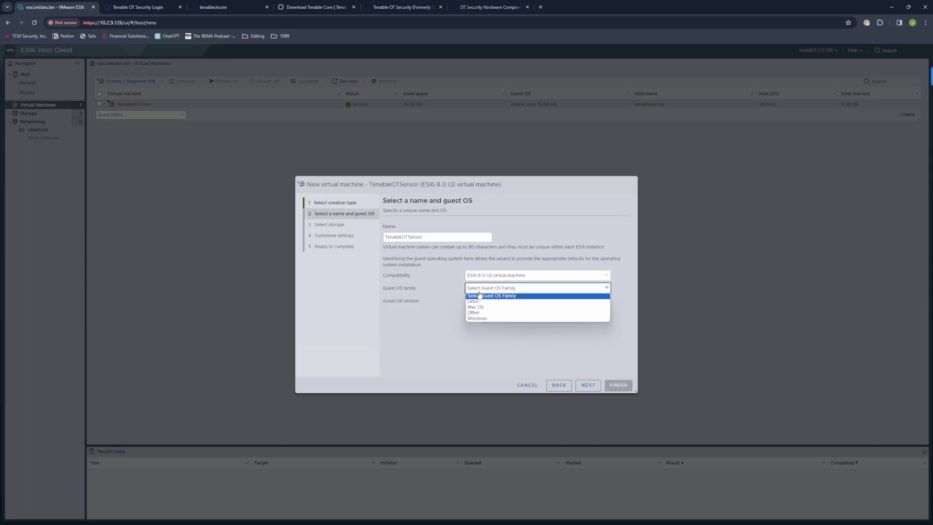
left_click(484, 304)
left_click(485, 301)
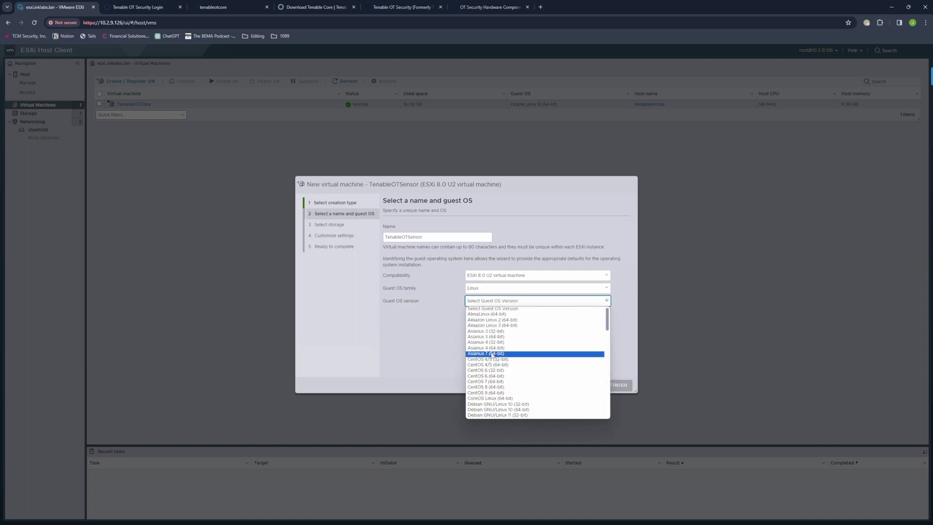
key("o")
scroll(491, 356, "down", 2)
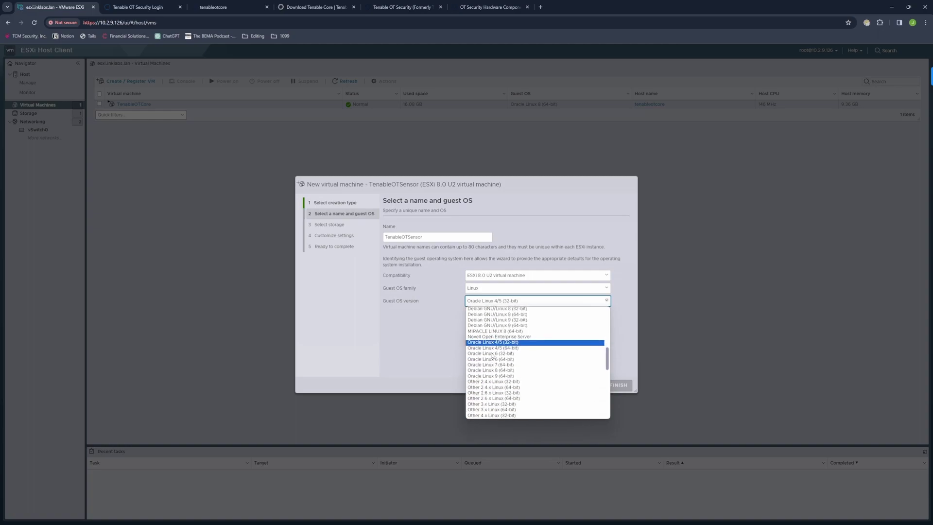
left_click(487, 371)
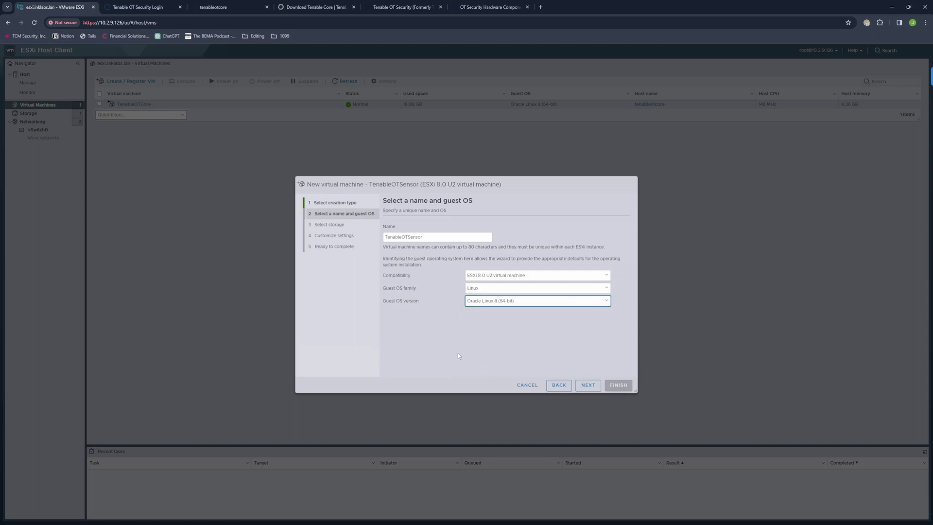
left_click(584, 387)
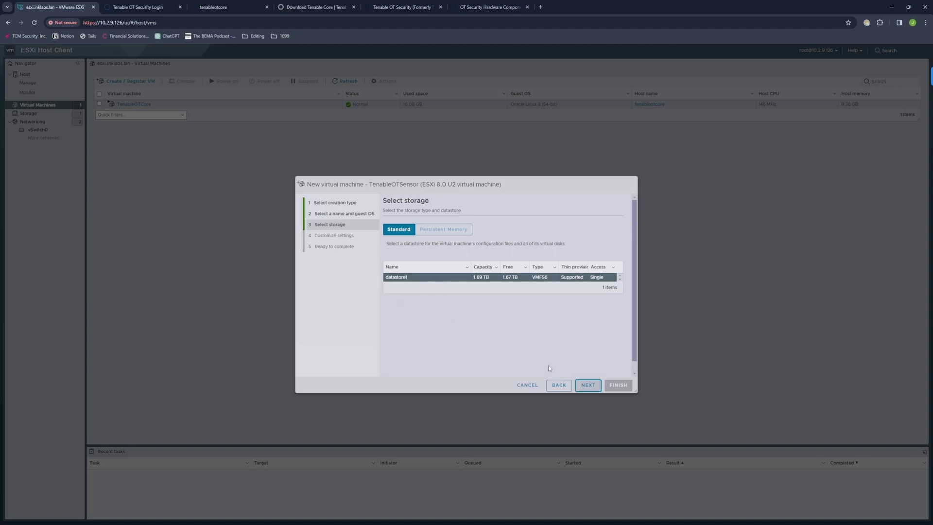
Step: Compare against the sensor image's hardware specs and give the VM 2 CPUs
left_click(591, 387)
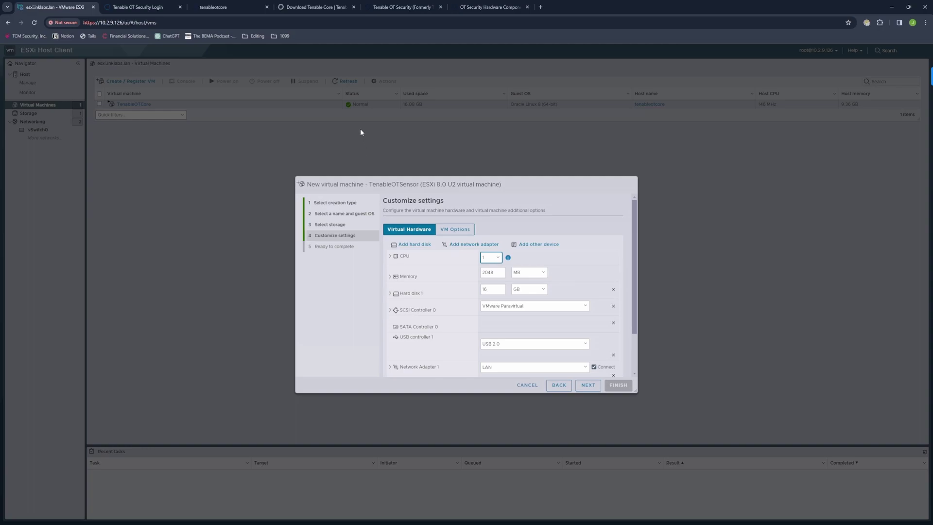
left_click(309, 11)
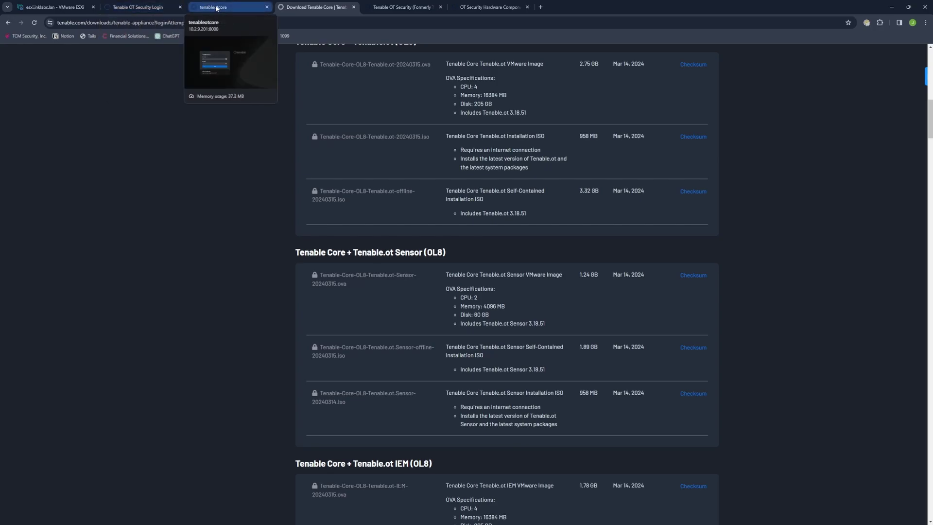
left_click(53, 7)
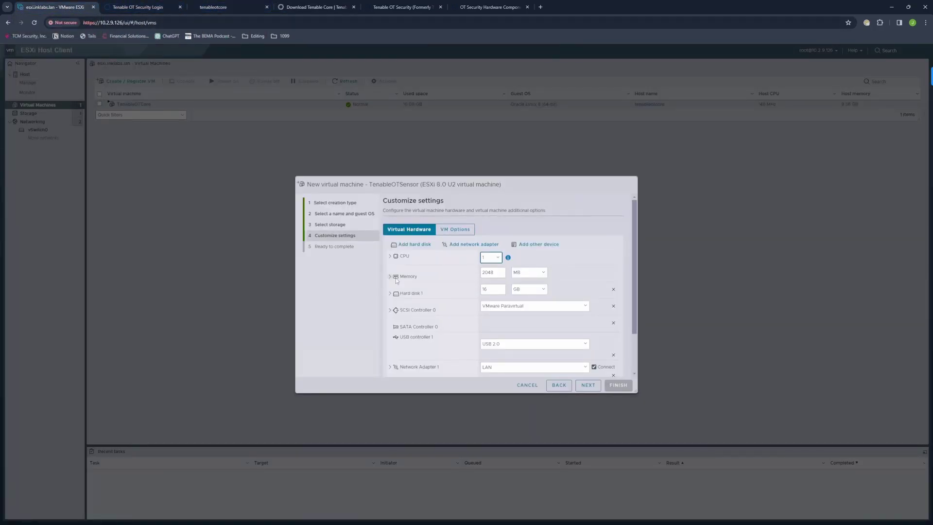
left_click(493, 258)
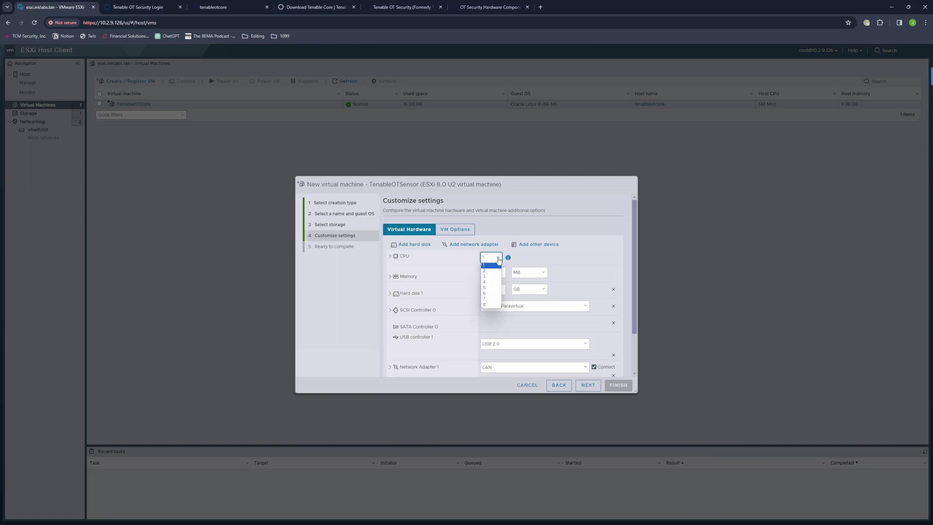
left_click(488, 272)
Step: Set memory to 4 GB and select the hard disk size, rechecking the image's specs
left_click(529, 272)
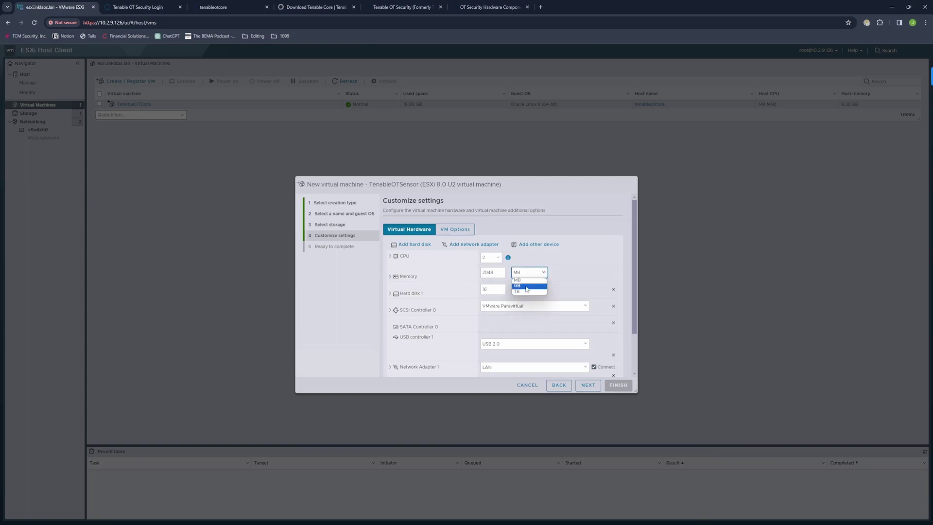
left_click(528, 287)
double_click(498, 273)
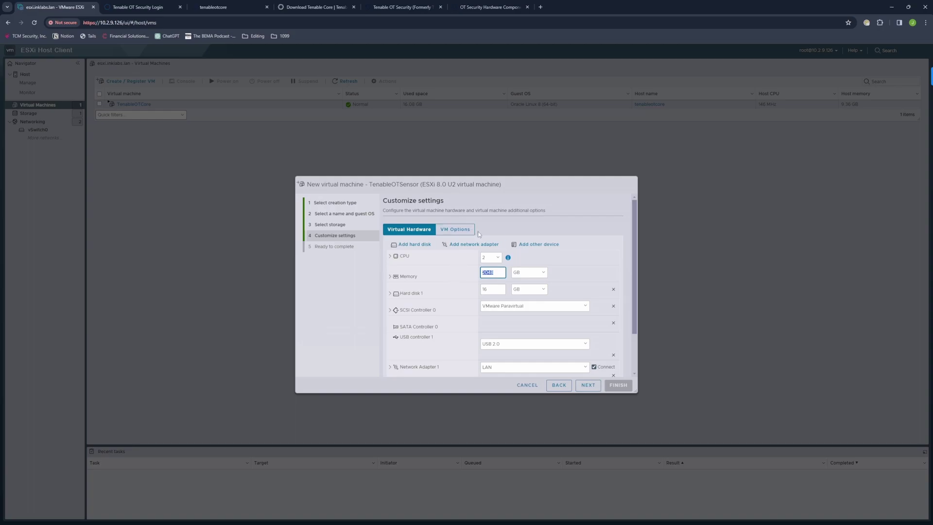
type("4")
double_click(483, 289)
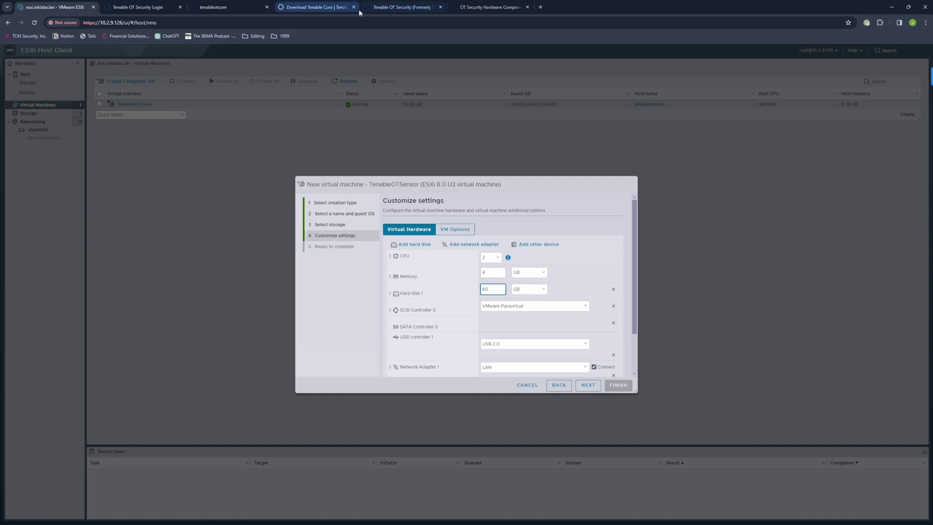
left_click(319, 8)
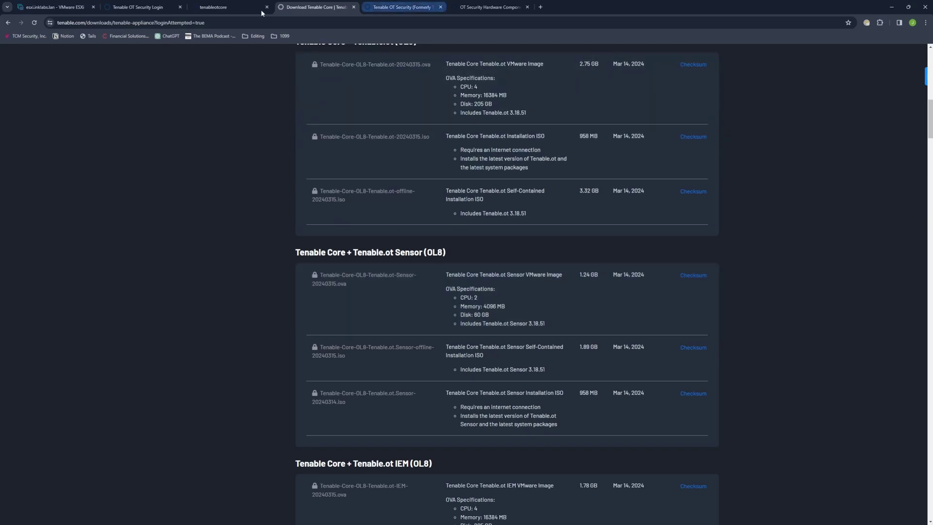
left_click(63, 7)
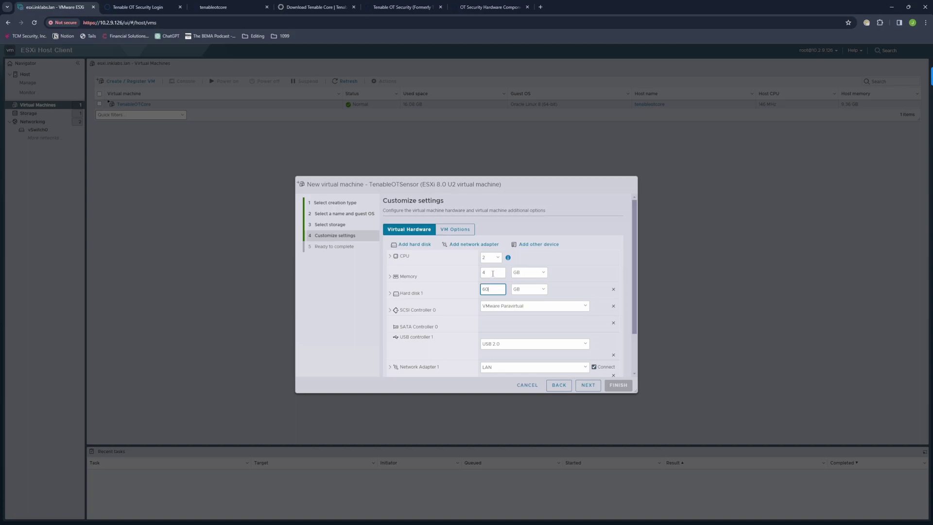
Step: Commit the 60 GB hard disk and add extra LAN network adapters, checking them in the list
left_click(450, 321)
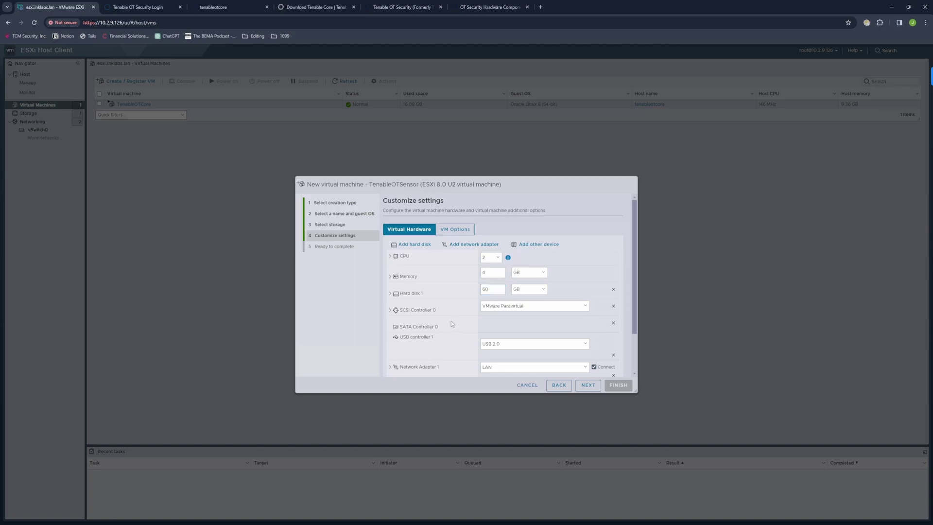
left_click(459, 245)
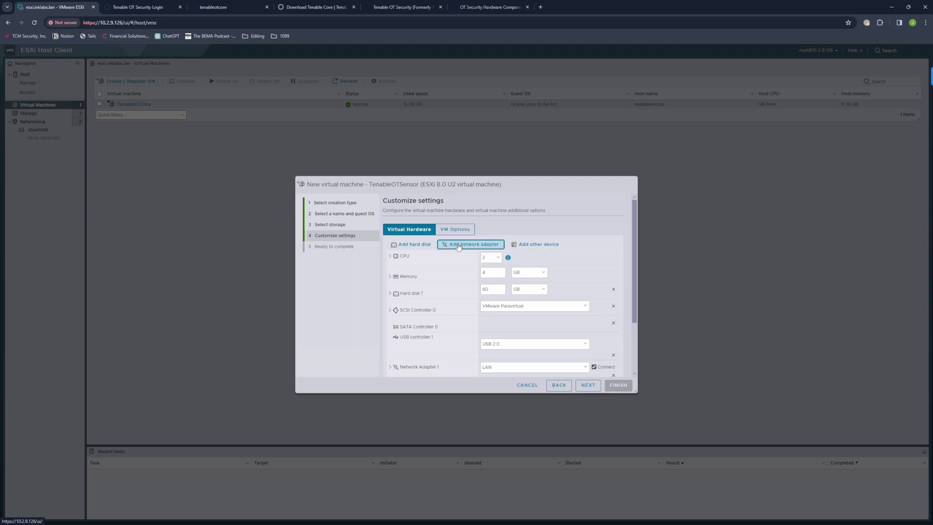
left_click(458, 245)
left_click(458, 245)
scroll(617, 289, "down", 2)
scroll(617, 289, "down", 2)
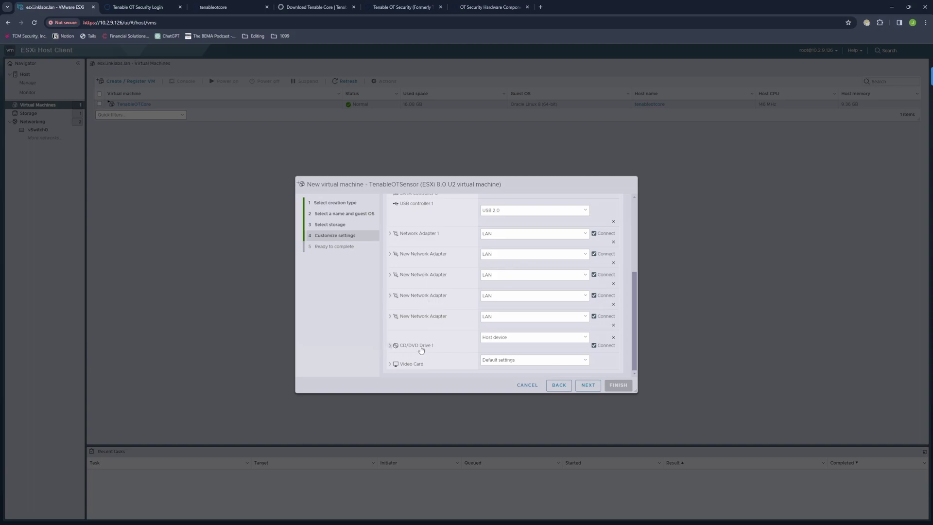
Step: Mount the Tenable Core OT Sensor offline ISO from iso_files as CD/DVD drive and finish the VM
left_click(505, 340)
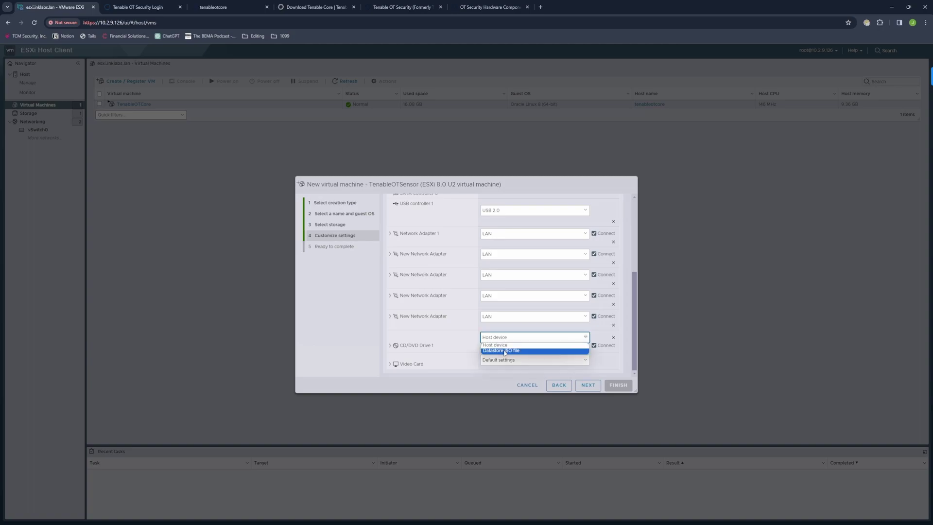
left_click(505, 350)
left_click(426, 246)
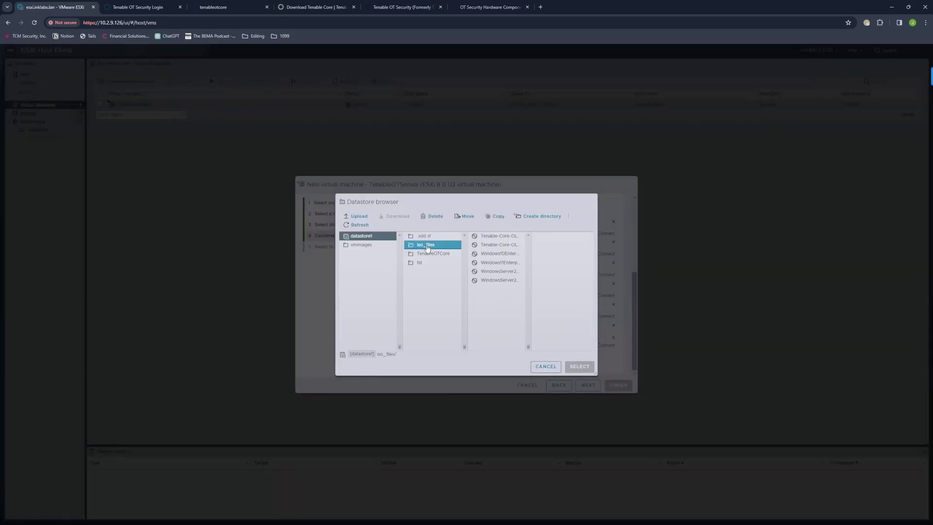
left_click(496, 244)
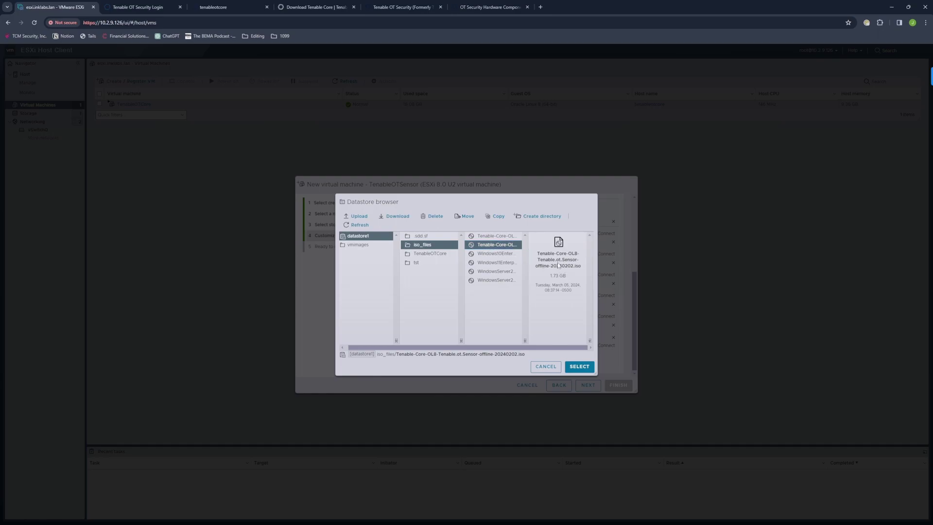
left_click(577, 370)
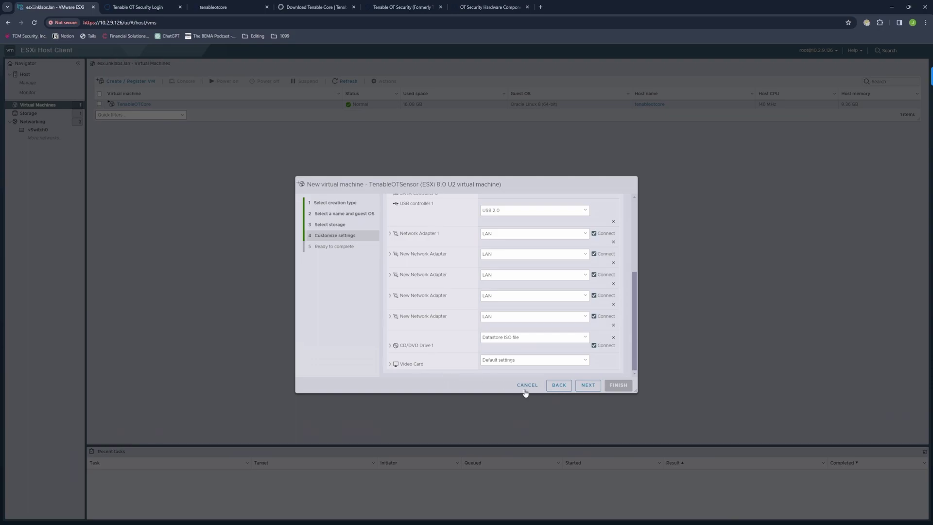
left_click(587, 385)
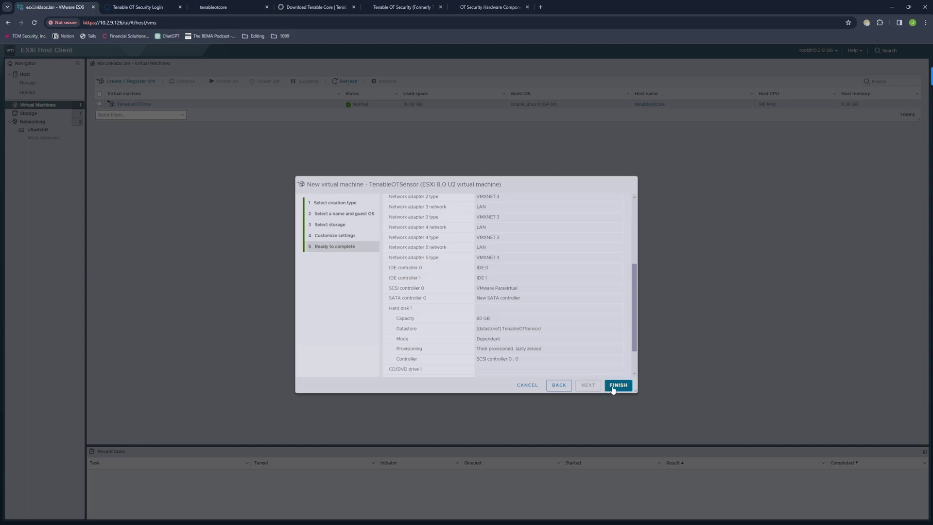
left_click(617, 385)
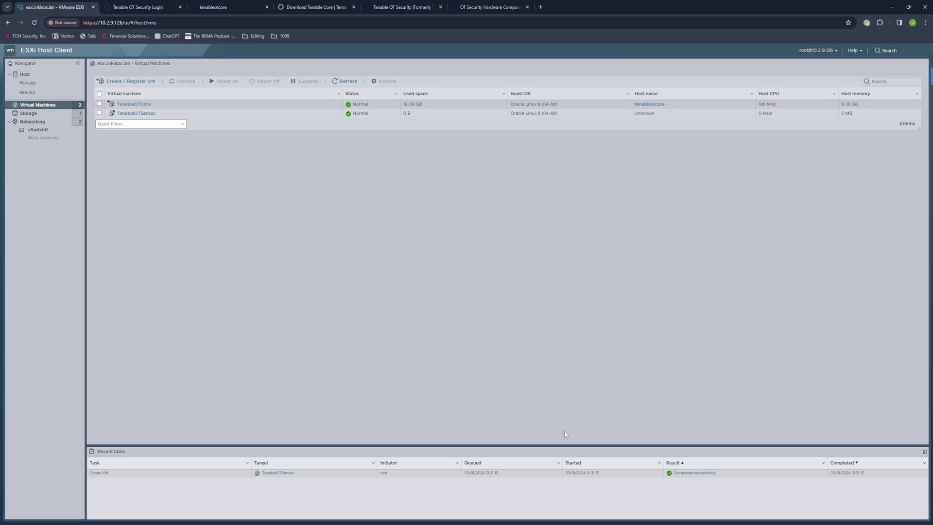
Step: Power on TenableOTSensor via its console and boot the Install TenableCore menu entry
left_click(131, 113)
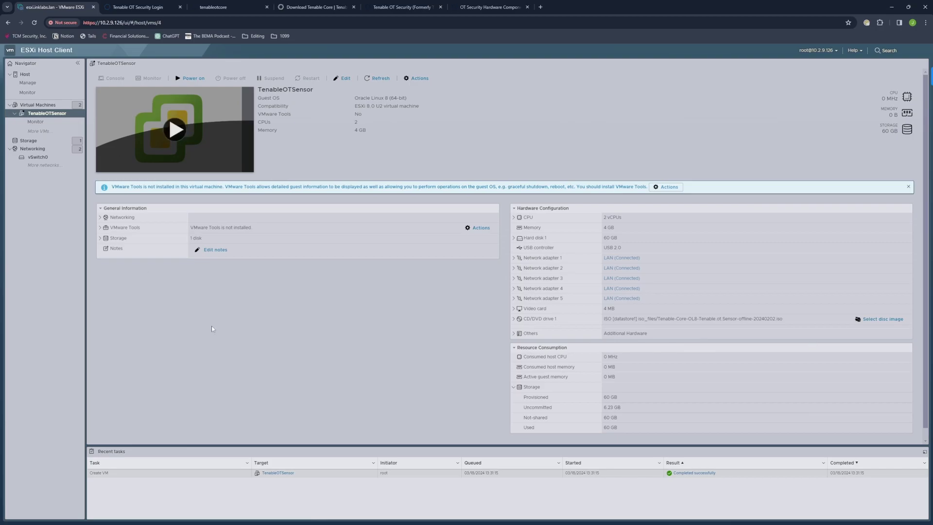
left_click(176, 130)
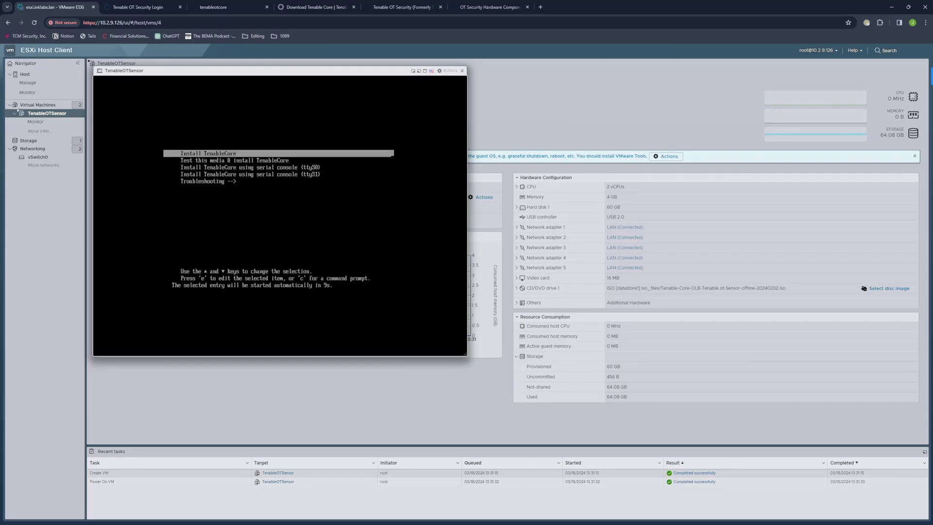
key("Down")
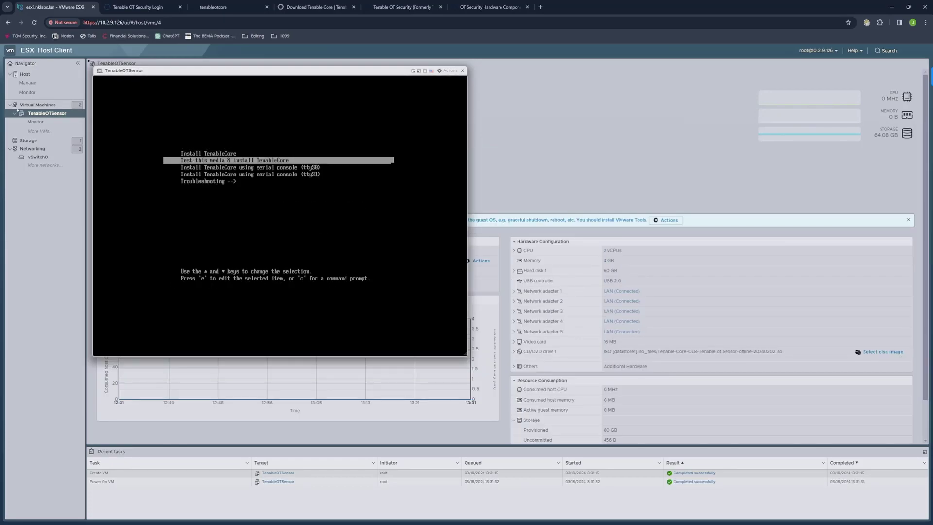
key("Up")
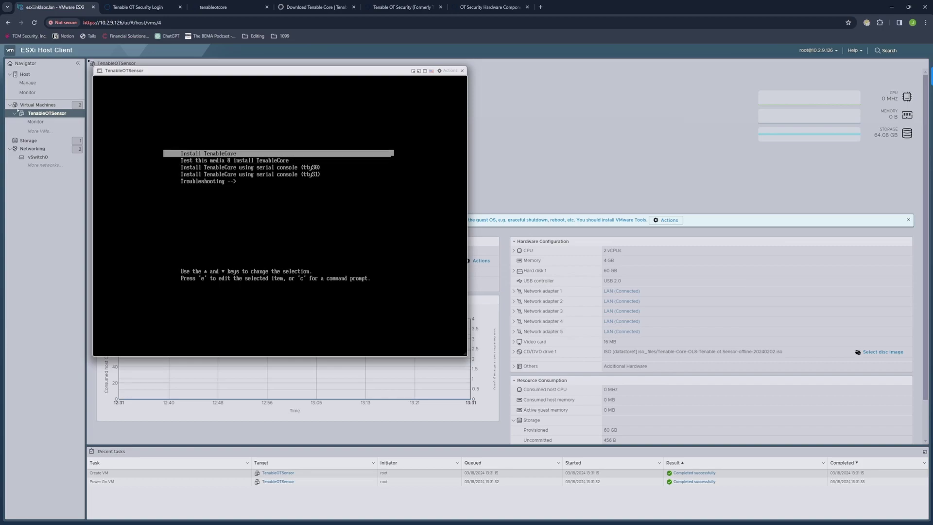
key("Down")
key("Down")
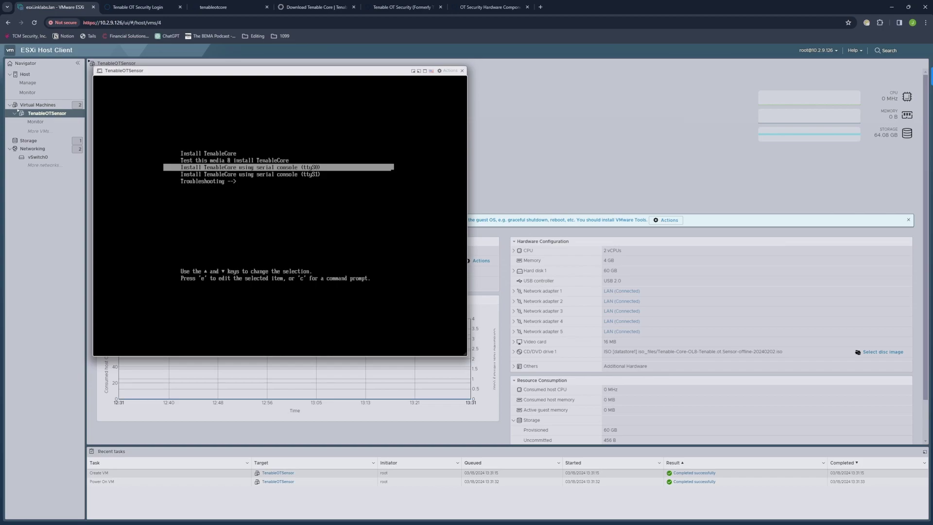
key("Up")
key("Up")
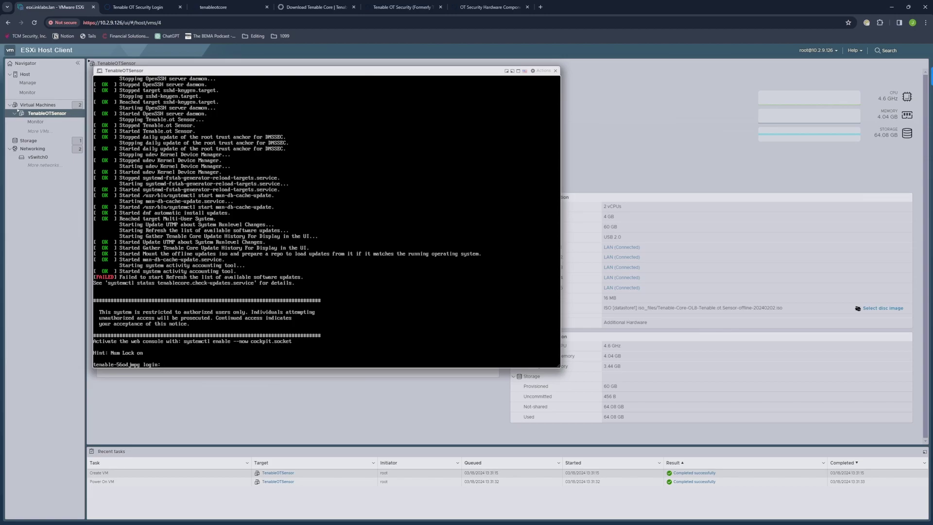
Step: Log into the sensor console as wizard and agree to configure a static address
type("wizar")
key("Return")
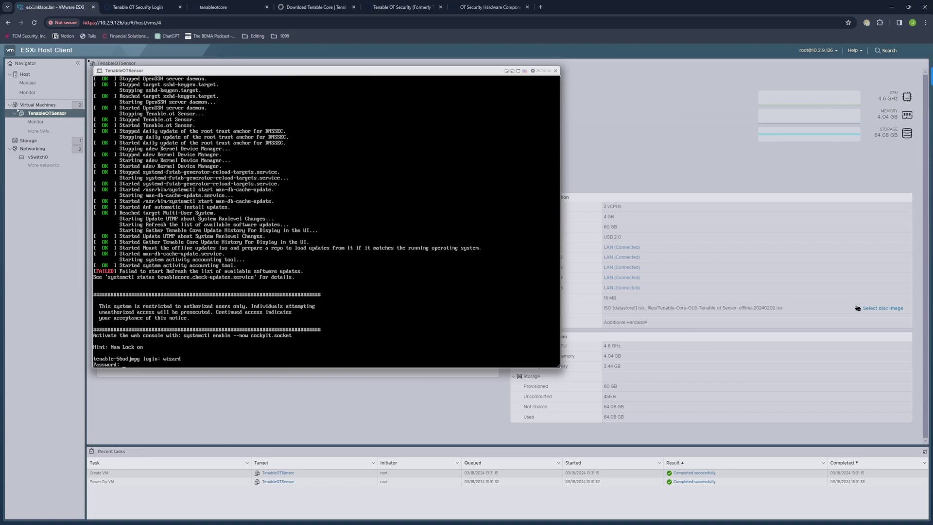
key("Return")
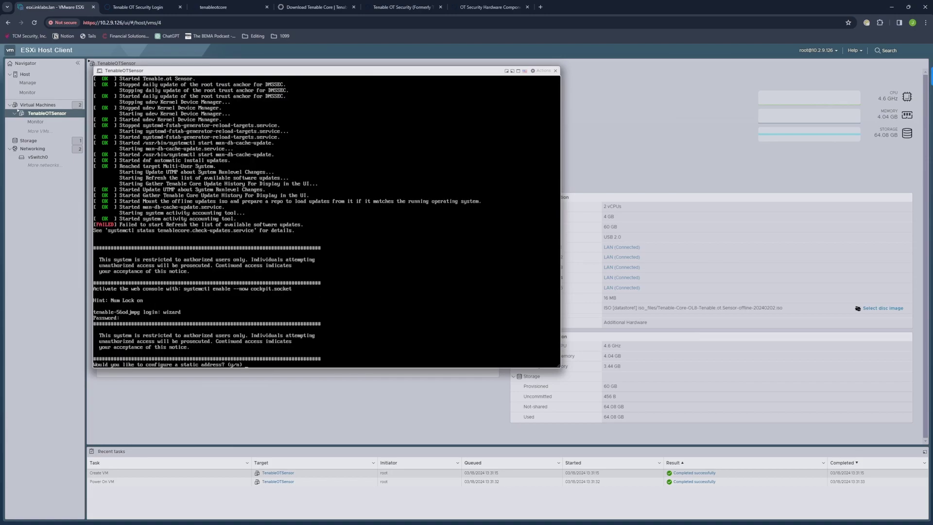
type("y")
key("Return")
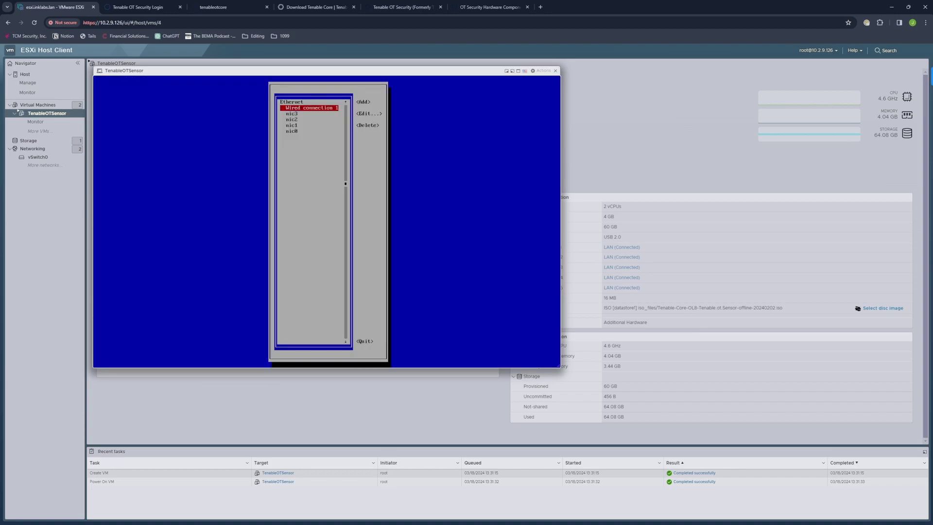
Step: Edit nic0, switch IPv4 to Manual, and enter the address 10.2.9.202/24
key("Down")
key("Down")
key("Down")
key("Down")
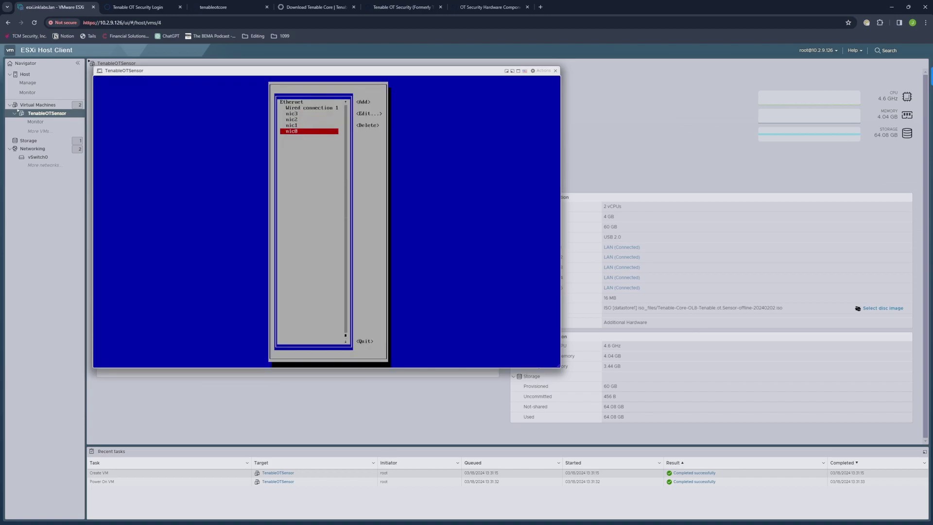
key("Return")
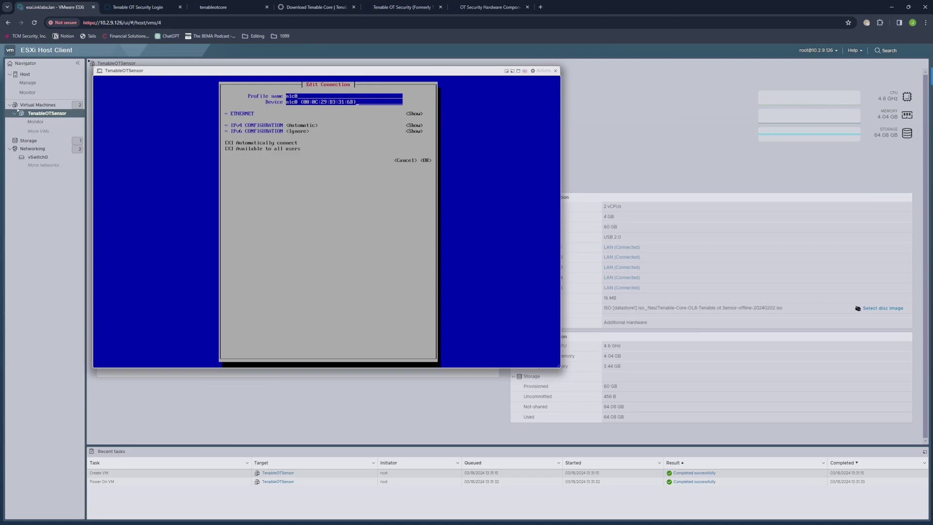
key("Tab")
key("Tab")
key("Tab")
key("Return")
key("Down")
key("Down")
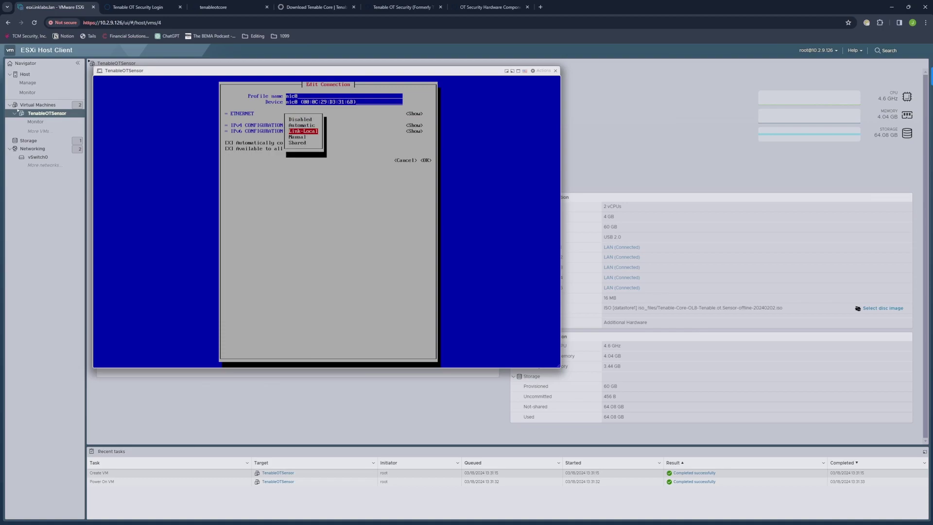
key("Return")
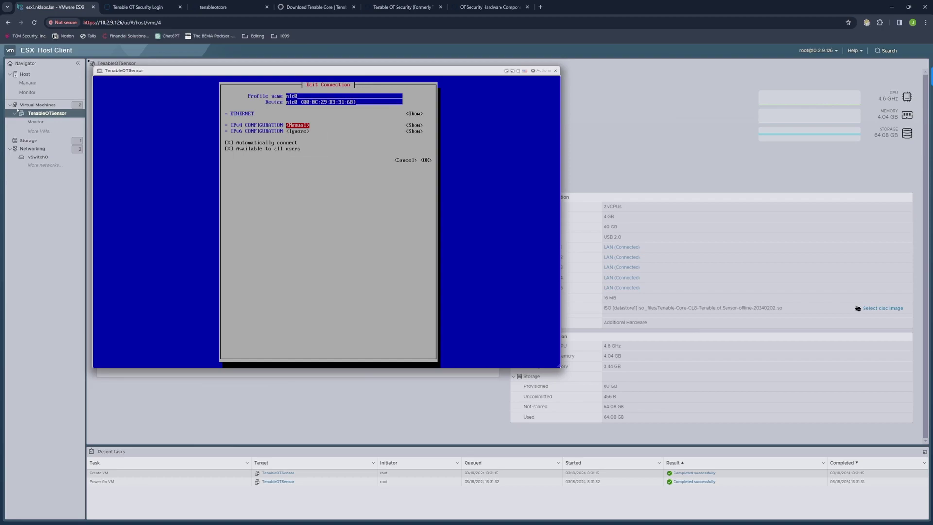
key("Tab")
key("Return")
key("Tab")
key("Return")
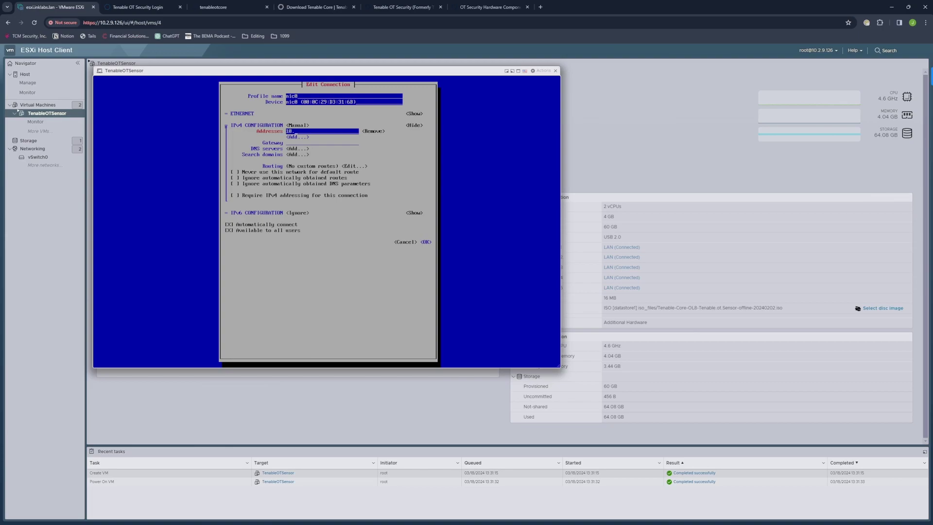
type("10.2.9.2")
Step: Set gateway 10.2.9.1 and DNS servers 10.2.9.1 plus a second one, then save and quit
key("Tab")
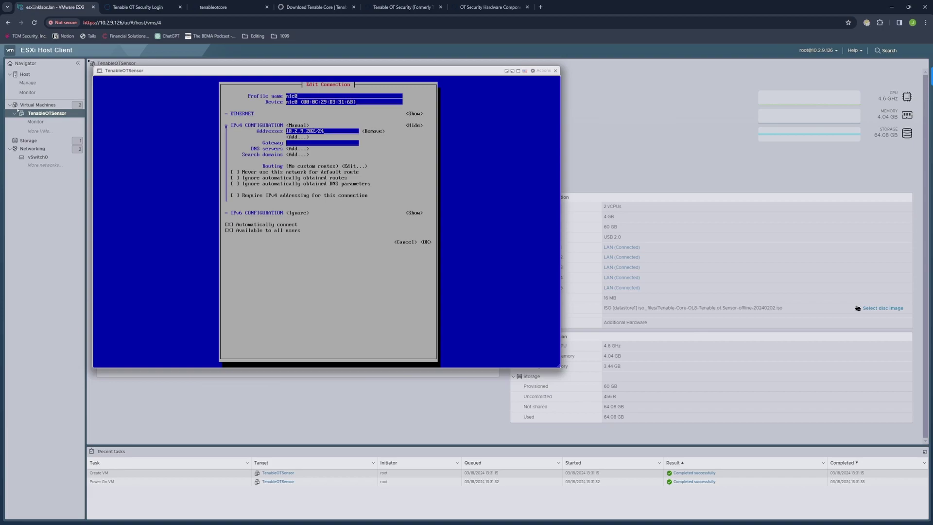
key("Tab")
key("Tab")
key("Tab")
type("10.2.9.1")
key("Tab")
key("Return")
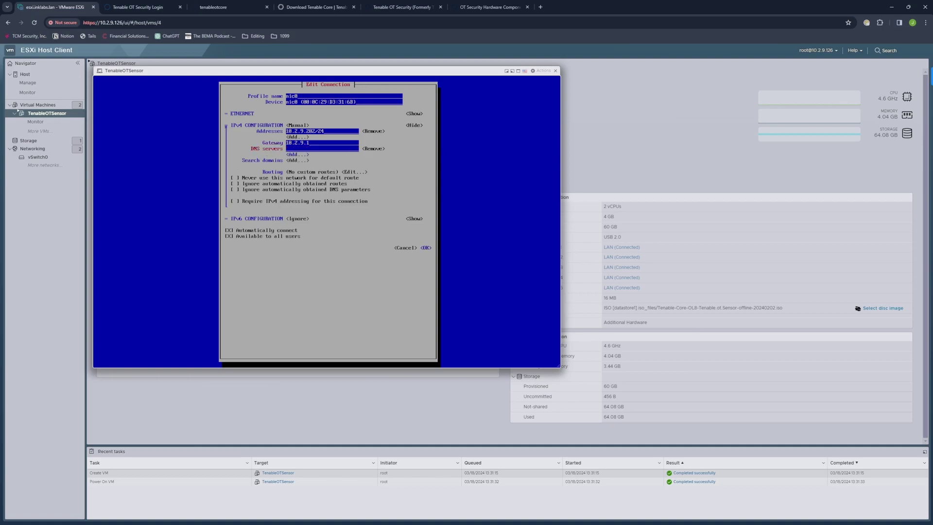
type("10.2.9.1")
key("Tab")
key("Tab")
key("Return")
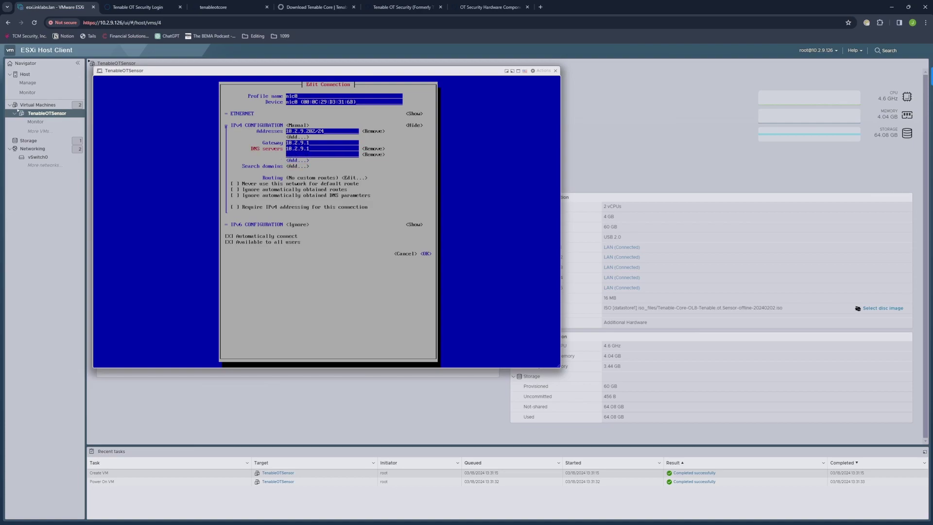
type("8.8.8")
key("Tab")
key("Tab")
key("Tab")
key("Tab")
key("Tab")
key("Tab")
key("Tab")
key("Tab")
key("Tab")
key("Tab")
key("Tab")
key("Tab")
key("Tab")
key("Return")
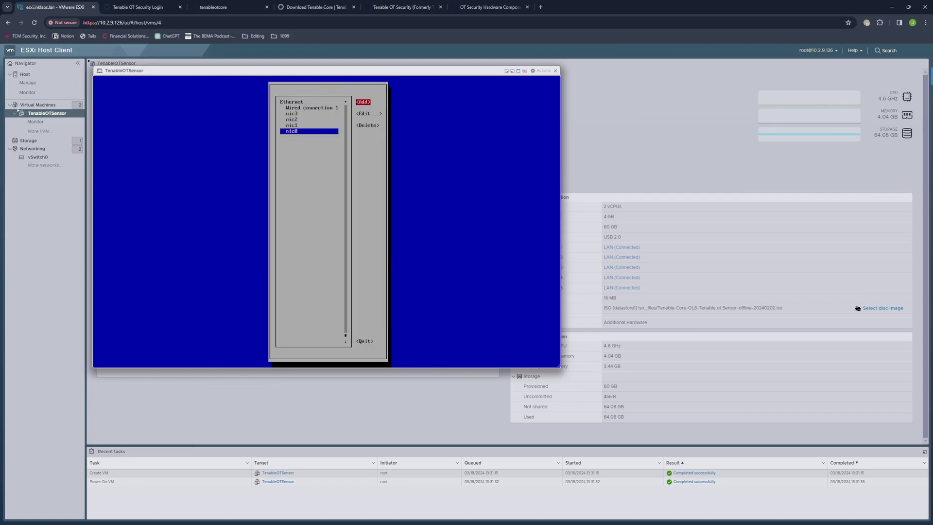
key("Tab")
key("Tab")
key("Tab")
key("Return")
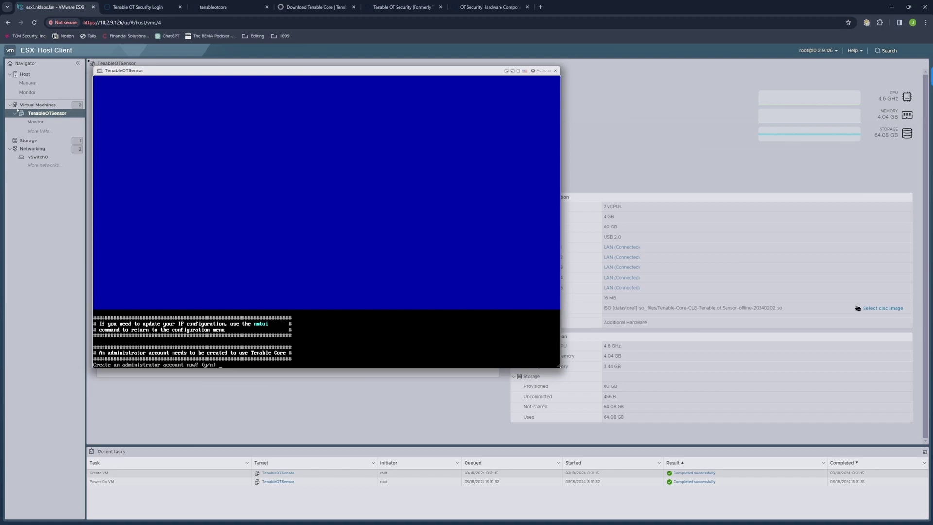
Step: Create the admin account on the sensor, entering and confirming its password
type("y")
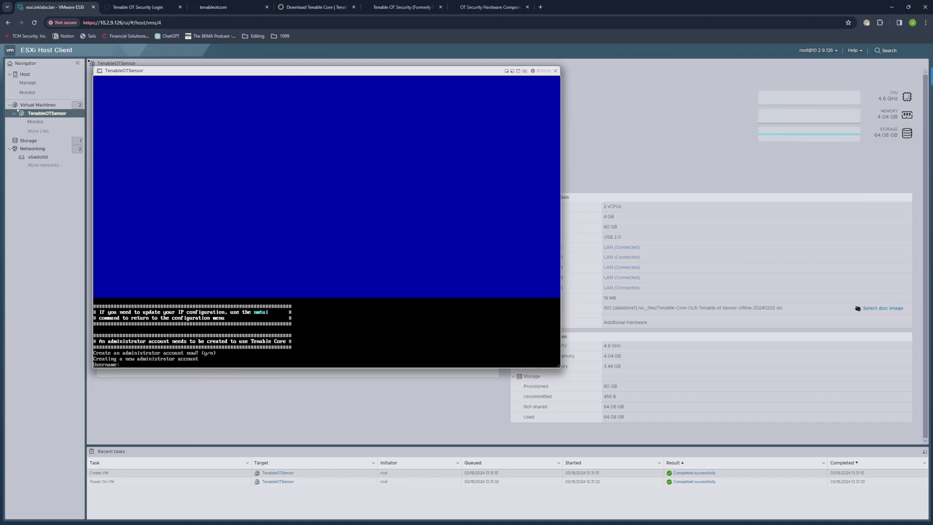
type("admin")
key("Return")
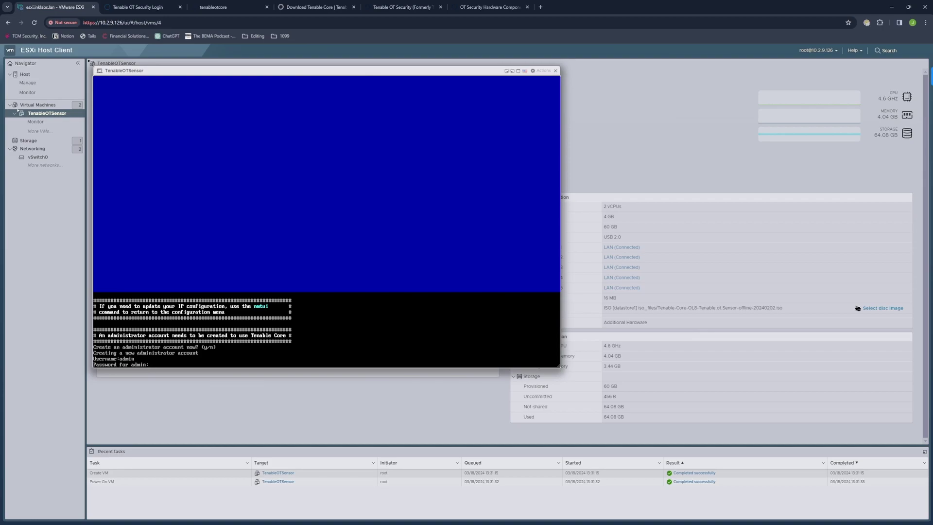
key("Return")
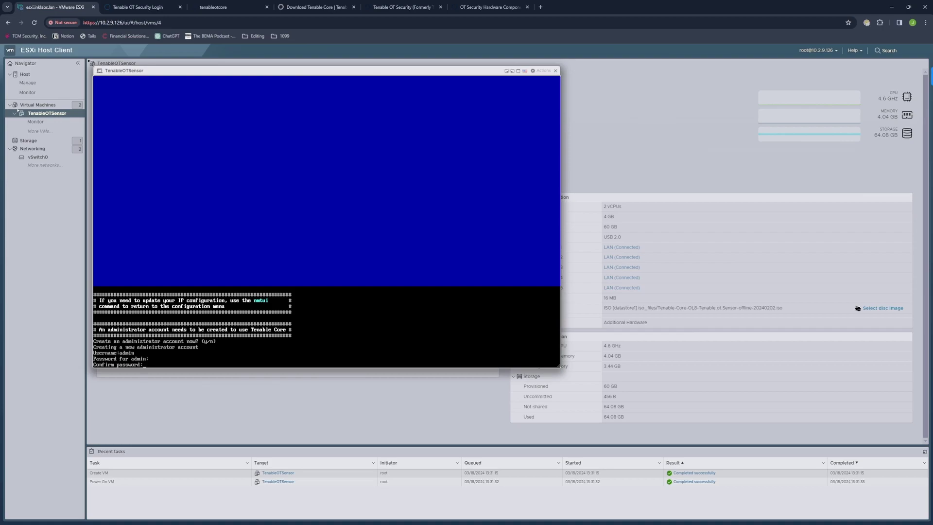
key("Return")
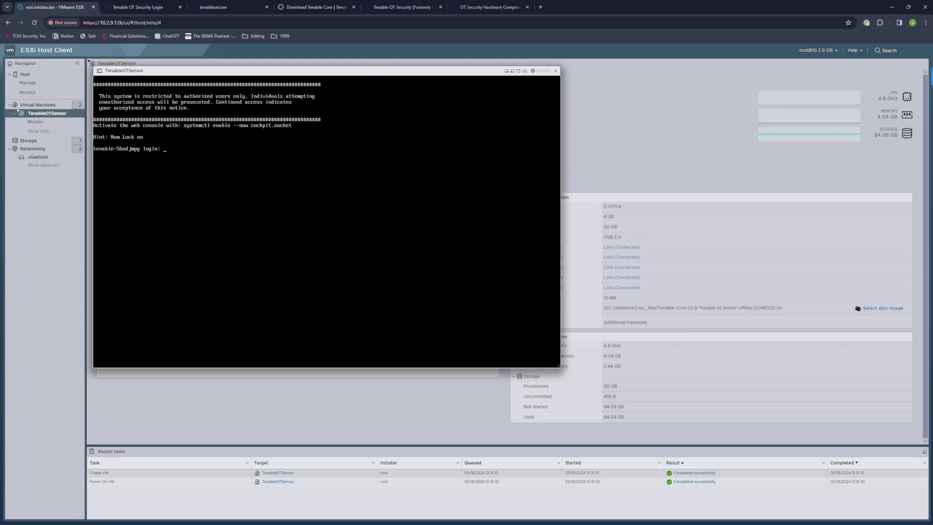
Step: Log in as admin and run 'ip addr', showing nic0 at 10.2.9.202/24
type("admin")
key("Return")
key("Return")
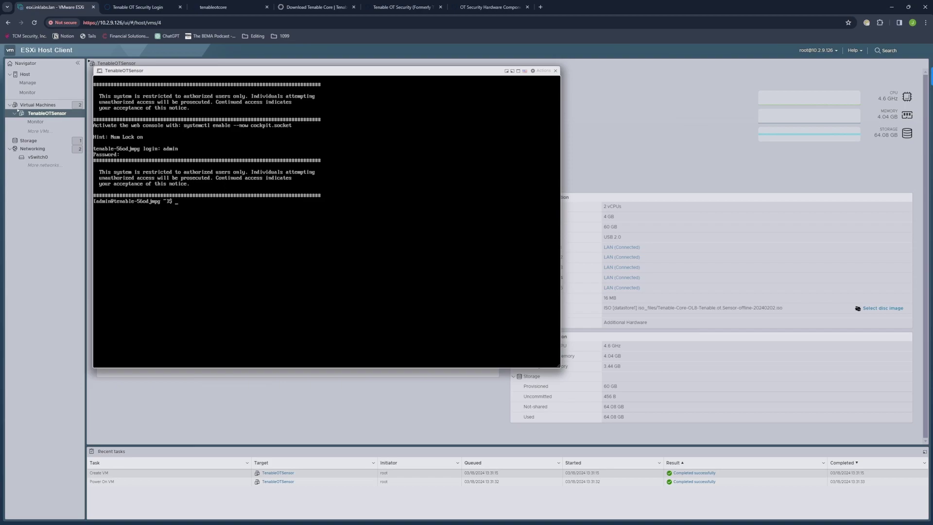
type("ip addr")
key("Return")
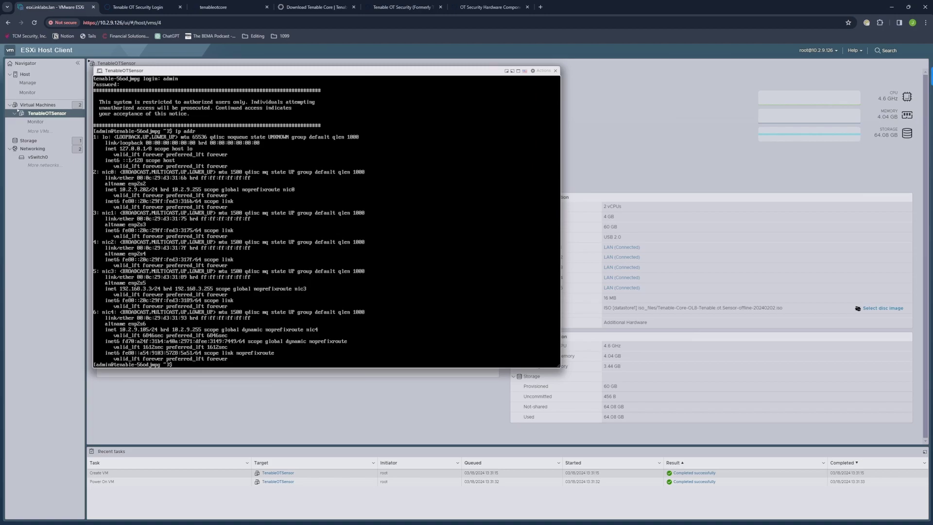
left_click(18, 111)
left_click(421, 78)
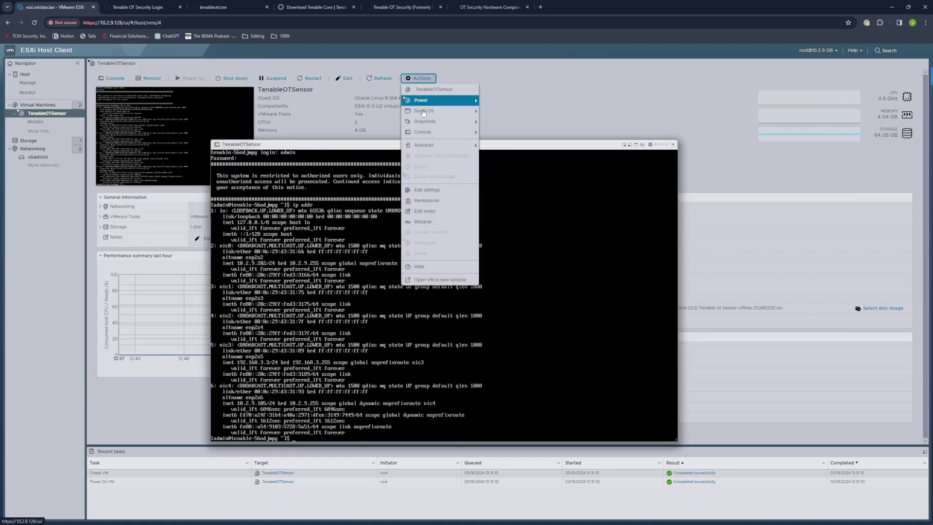
left_click(425, 192)
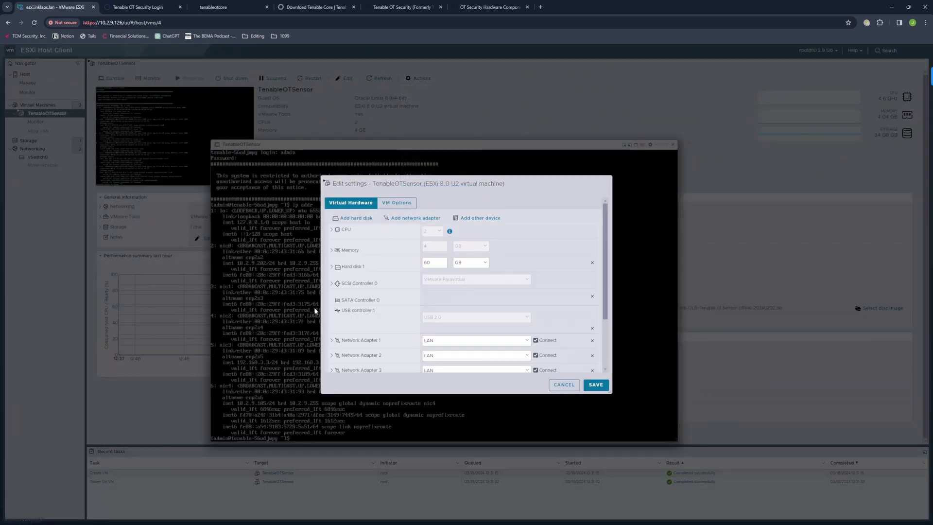
scroll(372, 315, "down", 3)
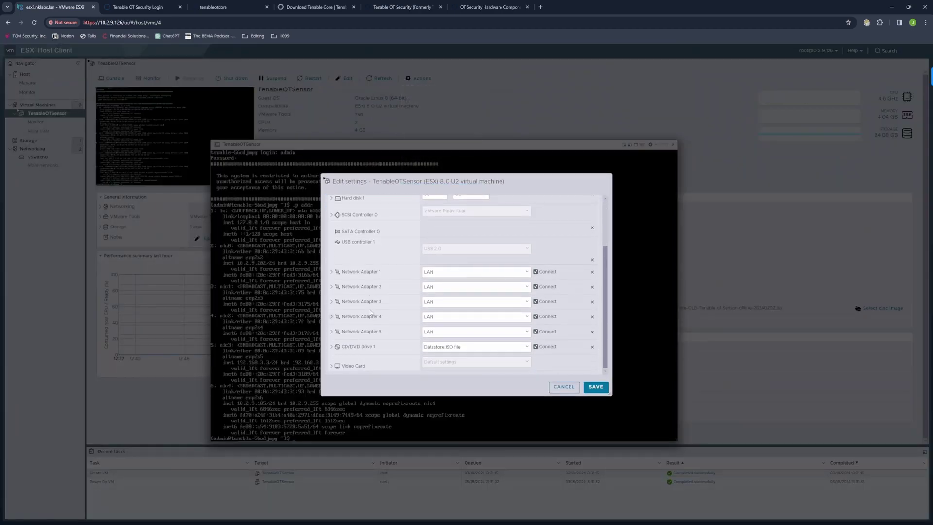
left_click(331, 287)
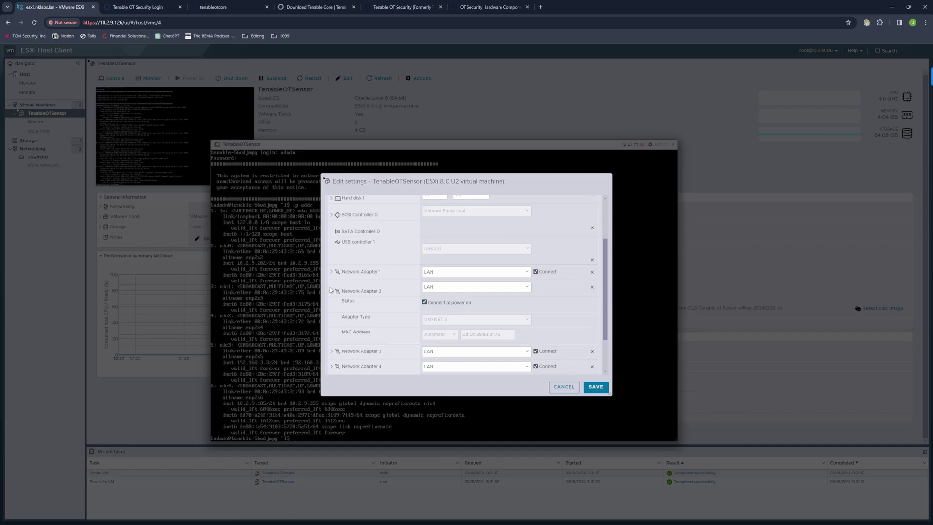
left_click(331, 290)
left_click(332, 276)
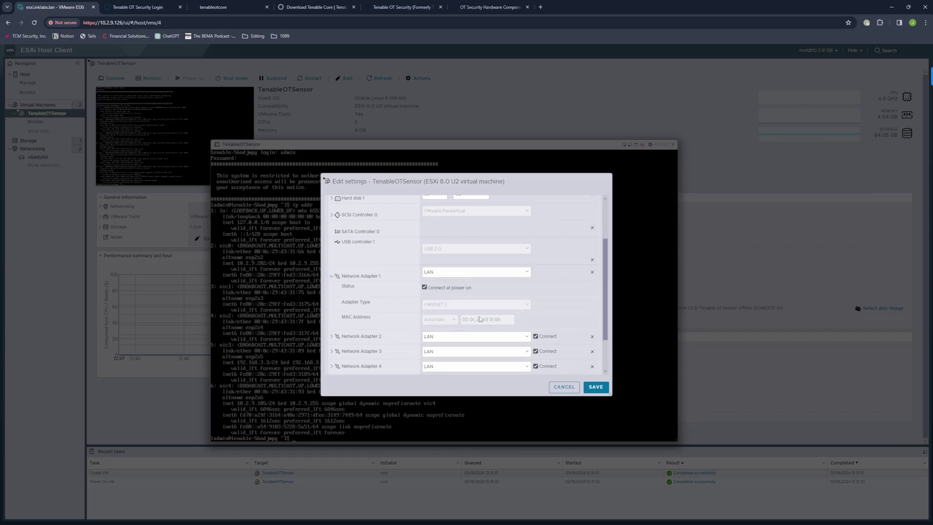
left_click(331, 276)
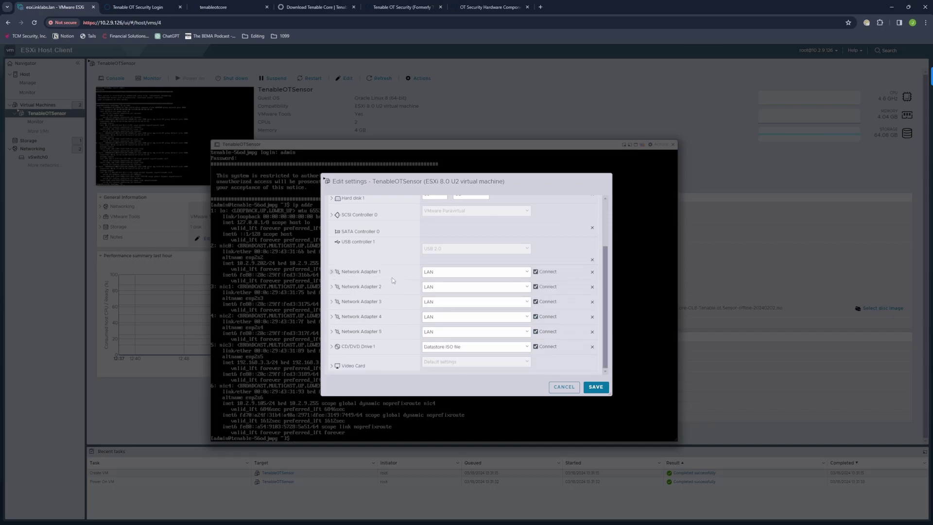
left_click(562, 388)
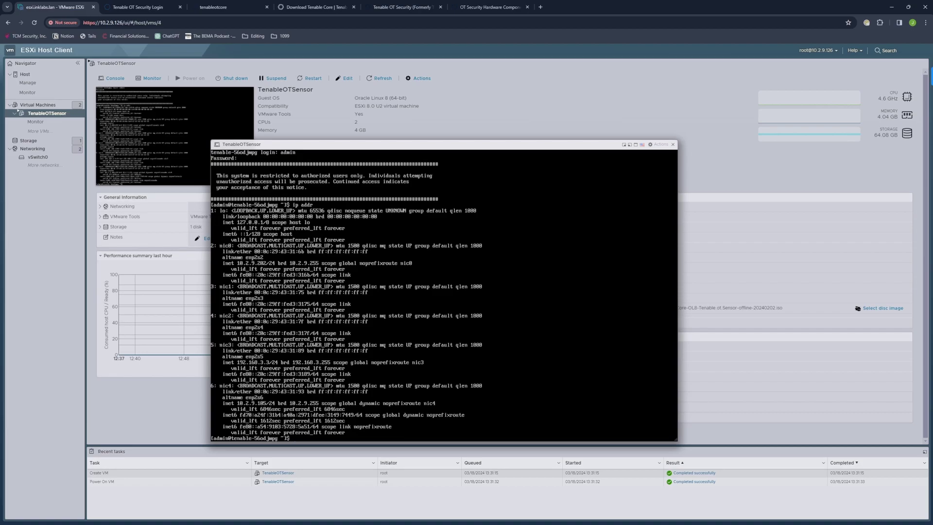
Step: In the VM's hardware settings, put Network Adapter 2 on the Monitoring network
left_click(419, 78)
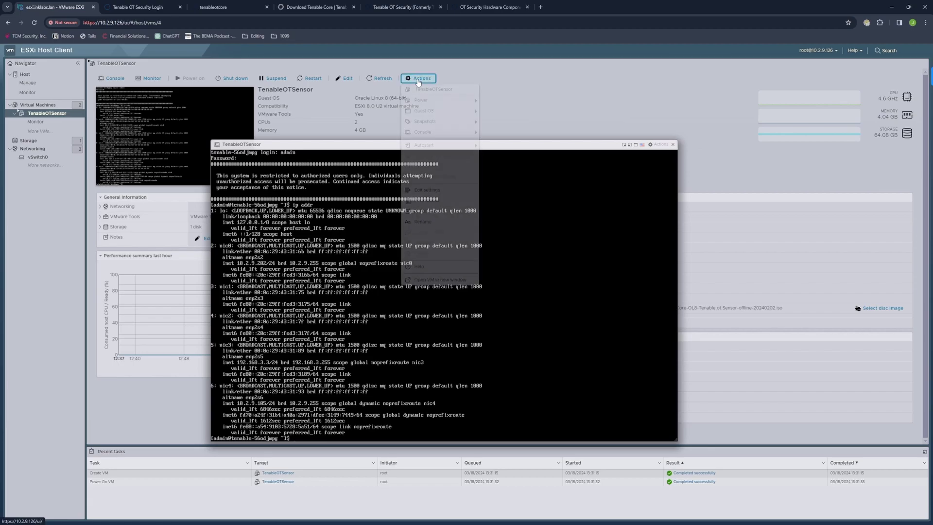
left_click(418, 190)
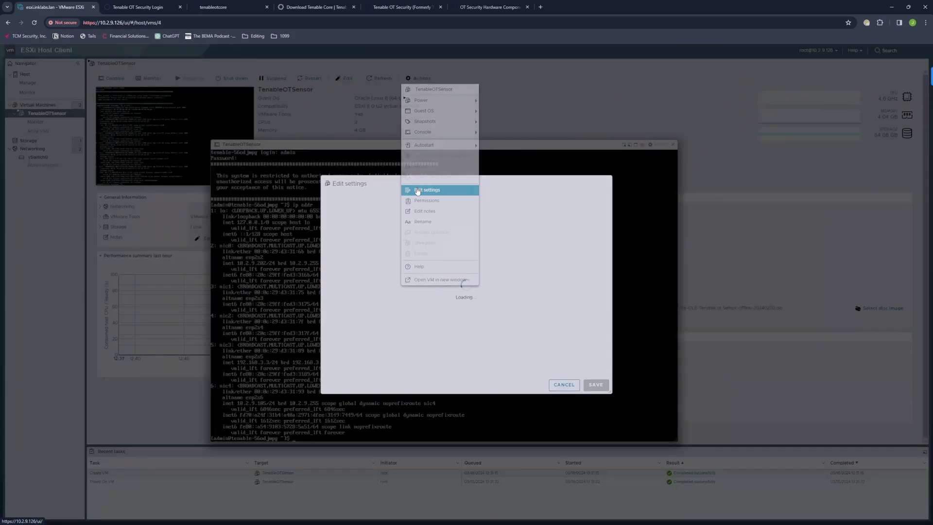
scroll(341, 321, "down", 2)
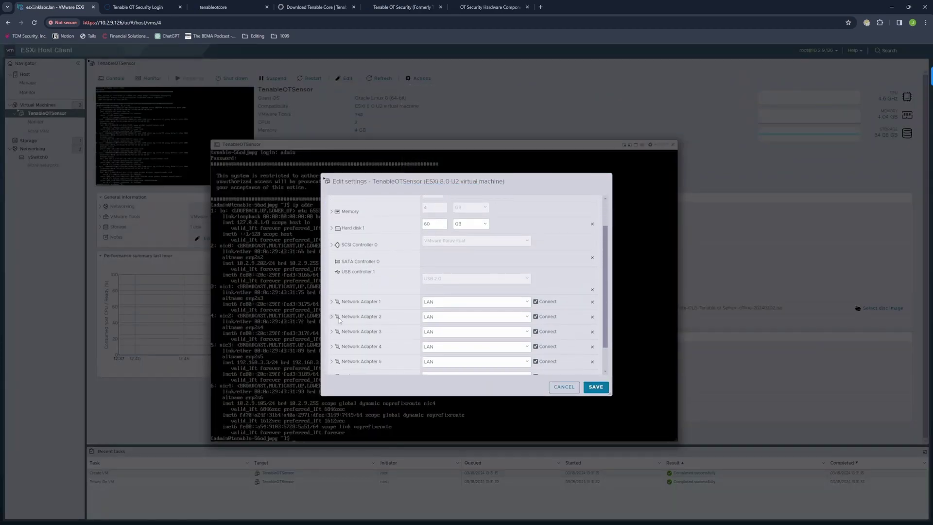
left_click(332, 317)
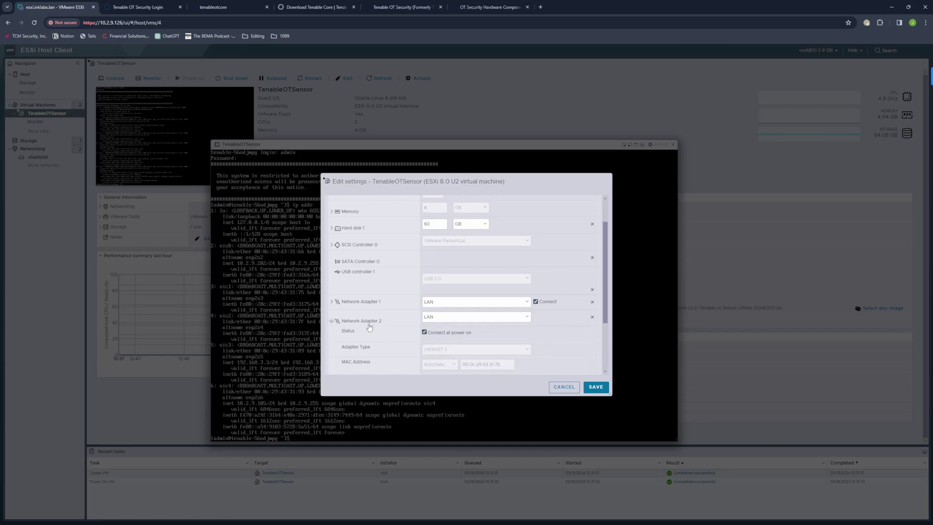
scroll(386, 307, "down", 1)
left_click(478, 284)
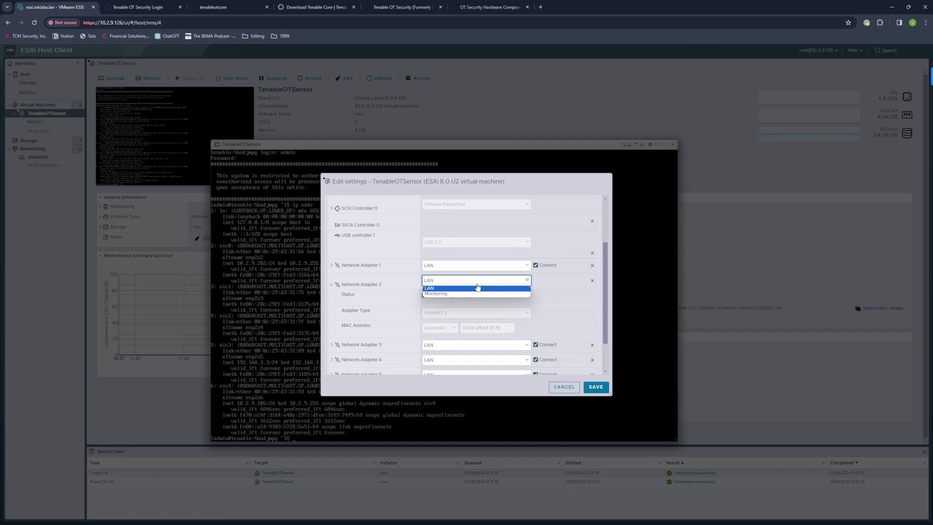
left_click(442, 294)
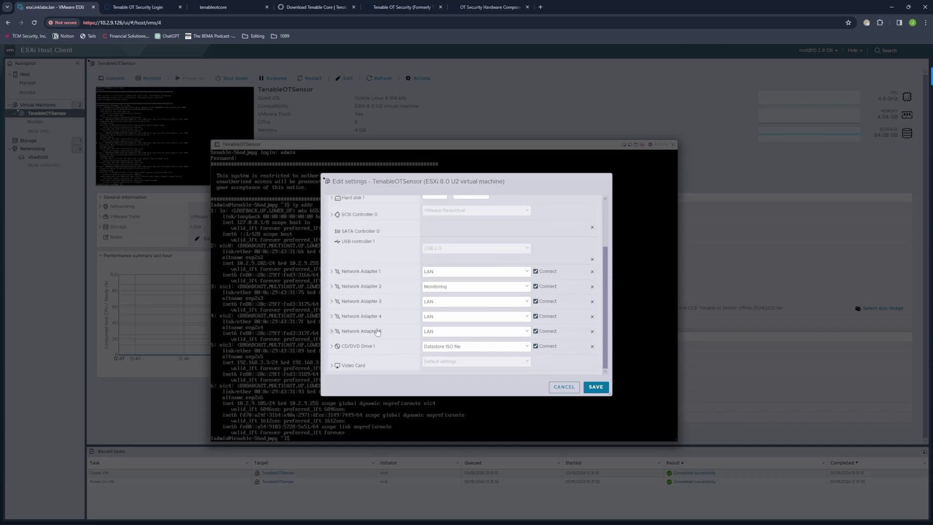
Step: Disconnect Network Adapters 3, 4 and 5 and save the VM settings
left_click(535, 302)
left_click(536, 316)
left_click(536, 331)
left_click(594, 387)
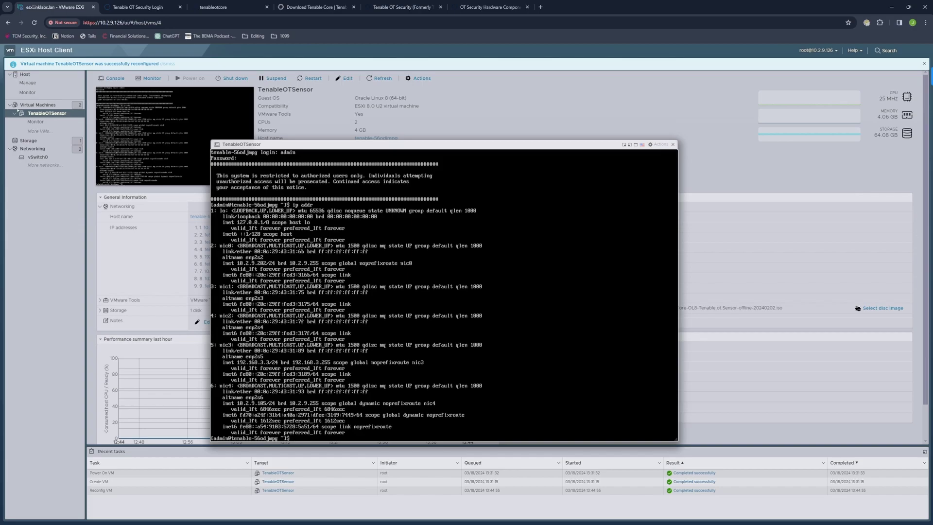
Step: Close the console and open 10.2.9.202:8000 in a new tab, proceeding past the certificate warning
left_click(673, 144)
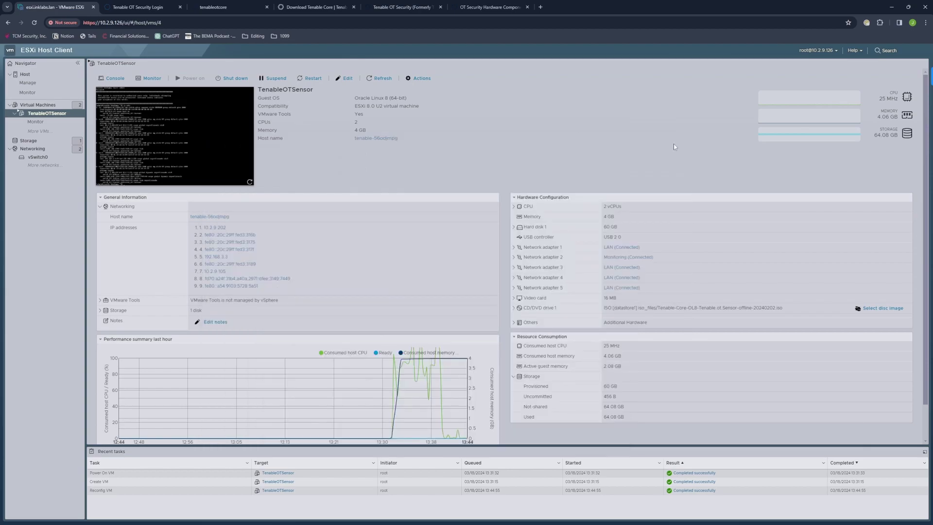
left_click(541, 7)
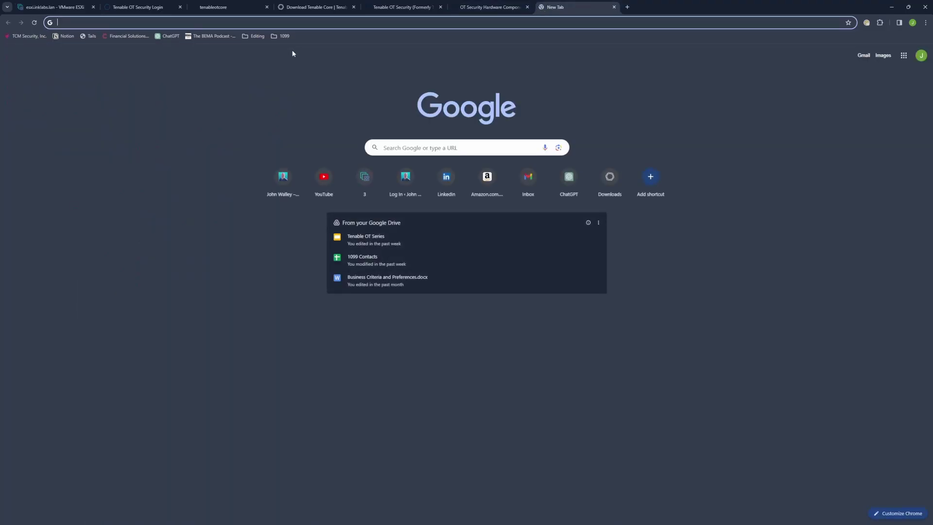
type("10")
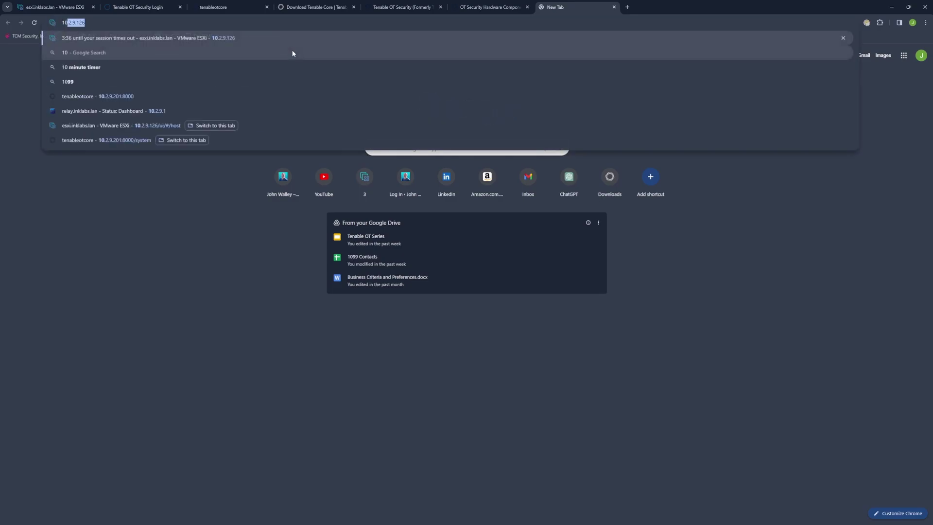
type(".")
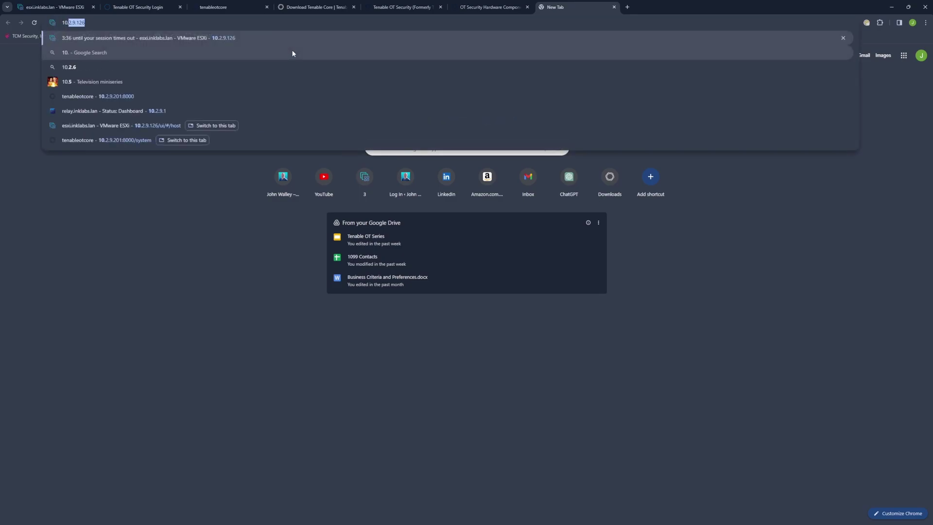
type("2.9.2")
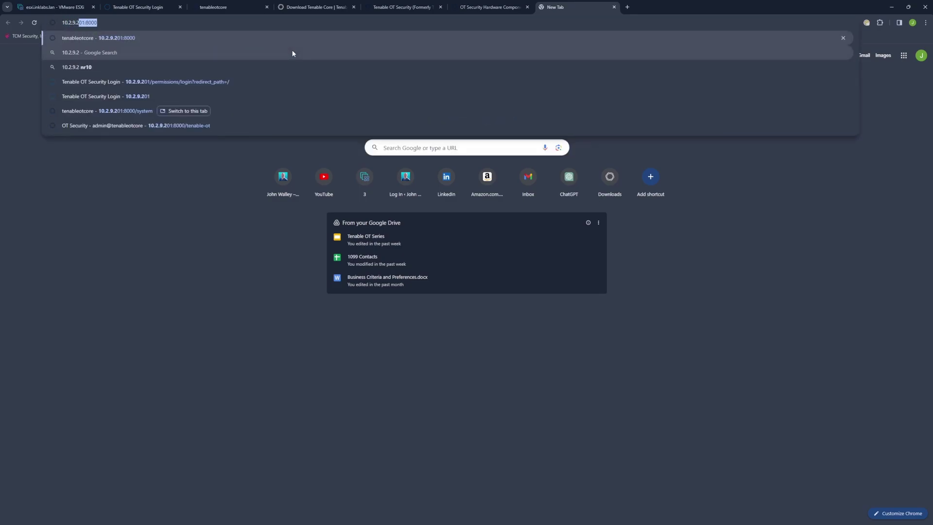
type("02:")
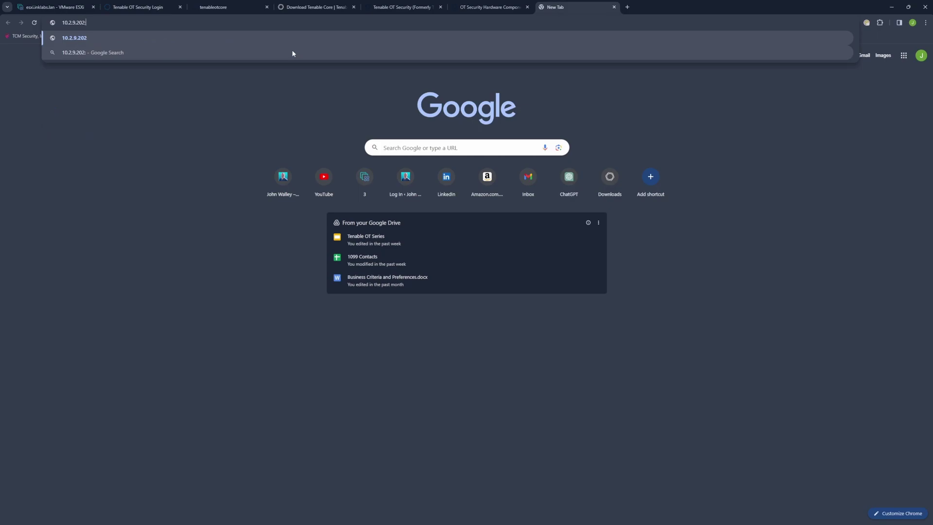
type("8000")
key("Return")
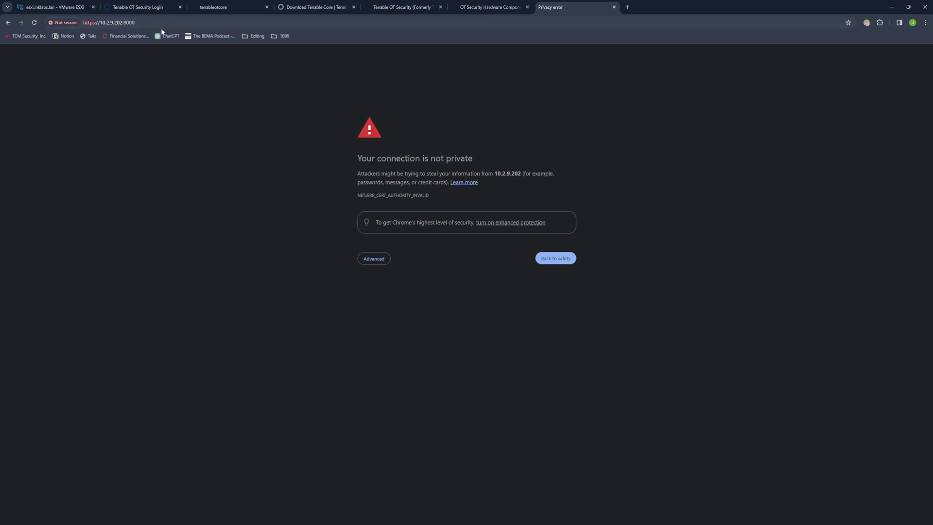
left_click(374, 262)
left_click(385, 315)
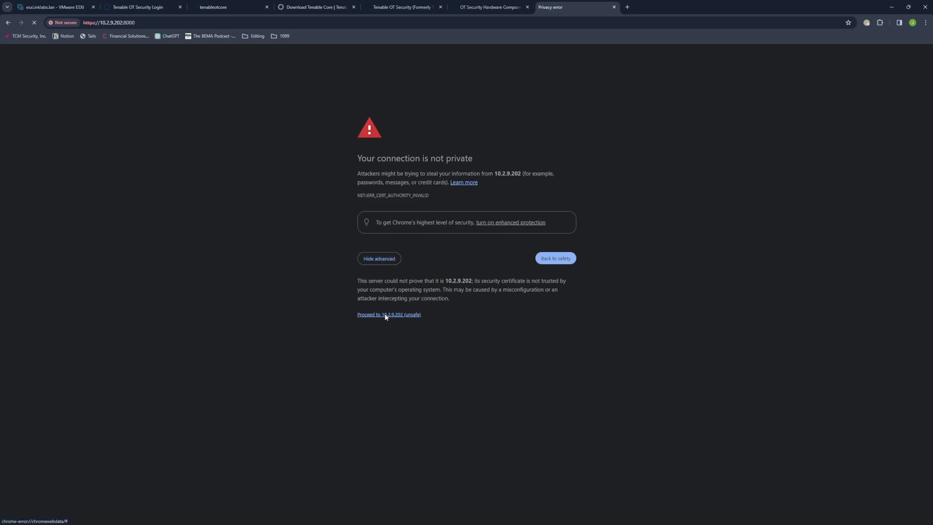
left_click(313, 260)
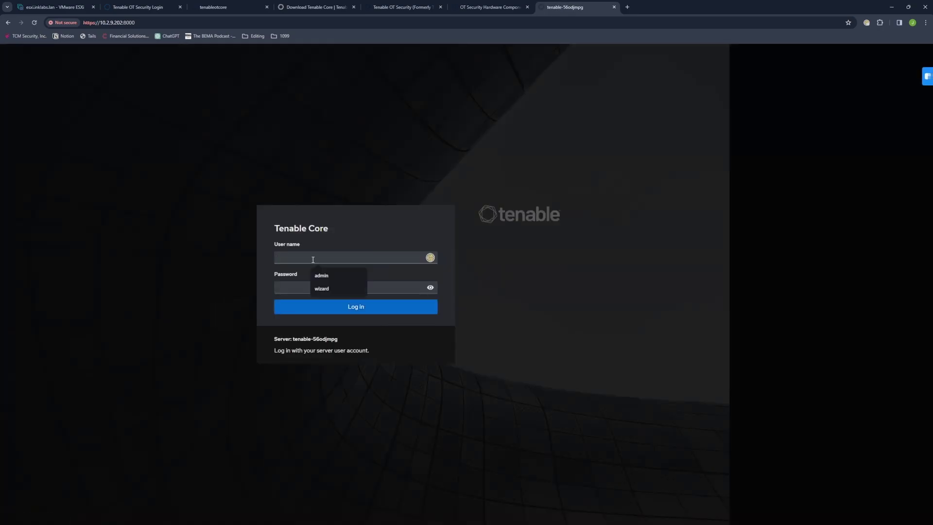
Step: Log in to Tenable Core as admin with the account password
type("admin")
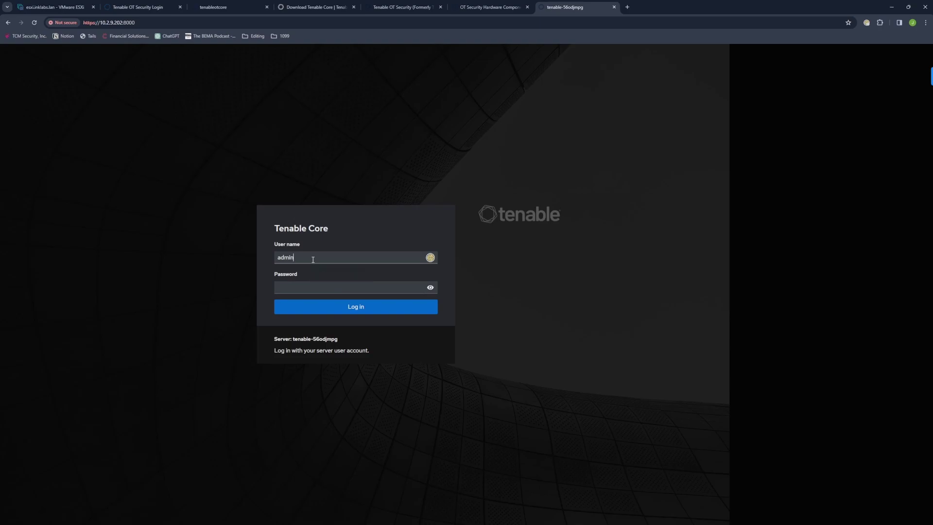
key("Tab")
type("••••••••••••")
key("Return")
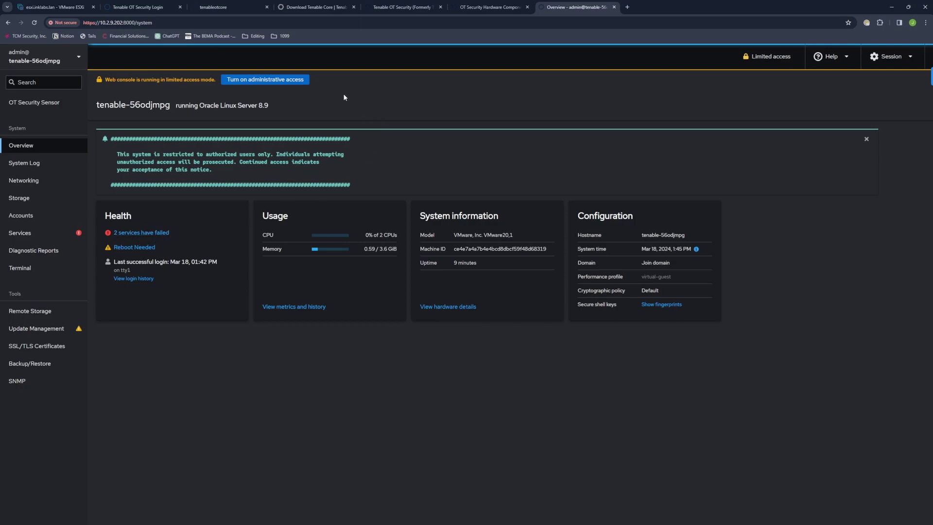
Step: Turn on administrative access by re-entering the admin password
left_click(272, 82)
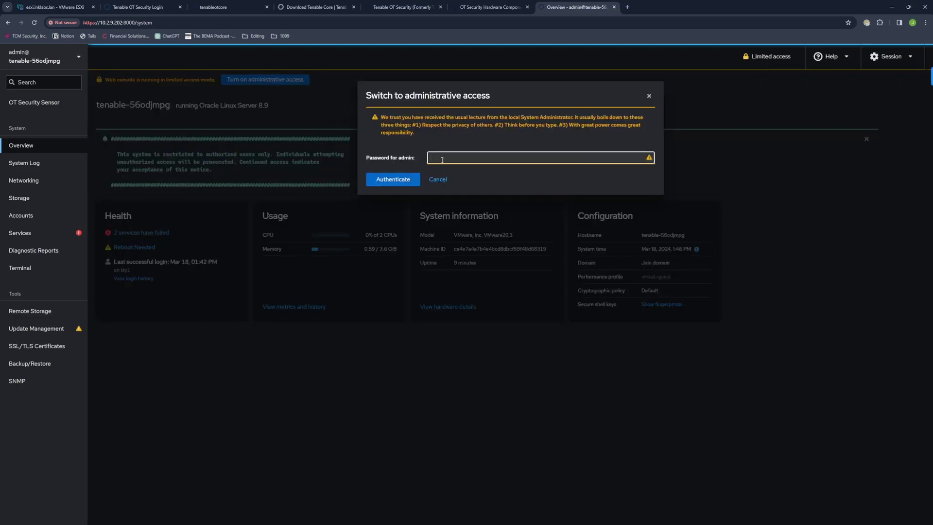
type("•••••••••••")
left_click(395, 180)
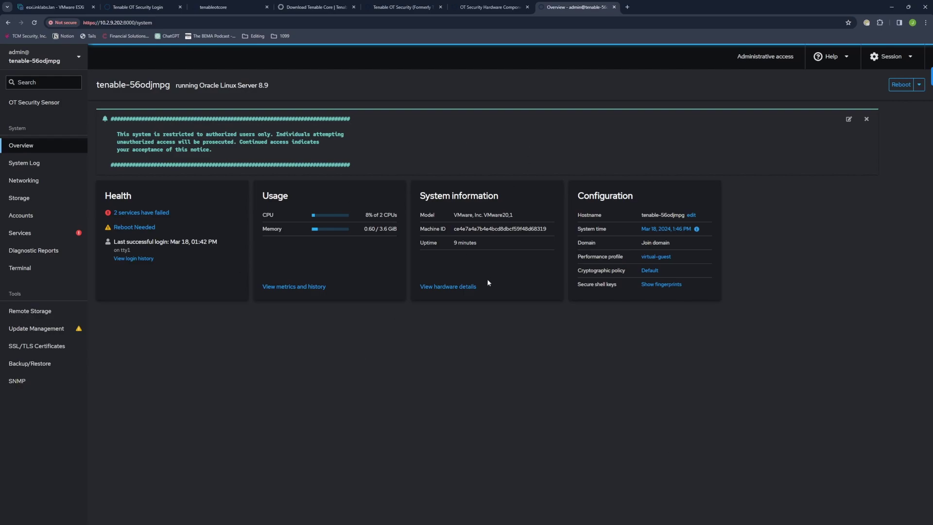
left_click(22, 183)
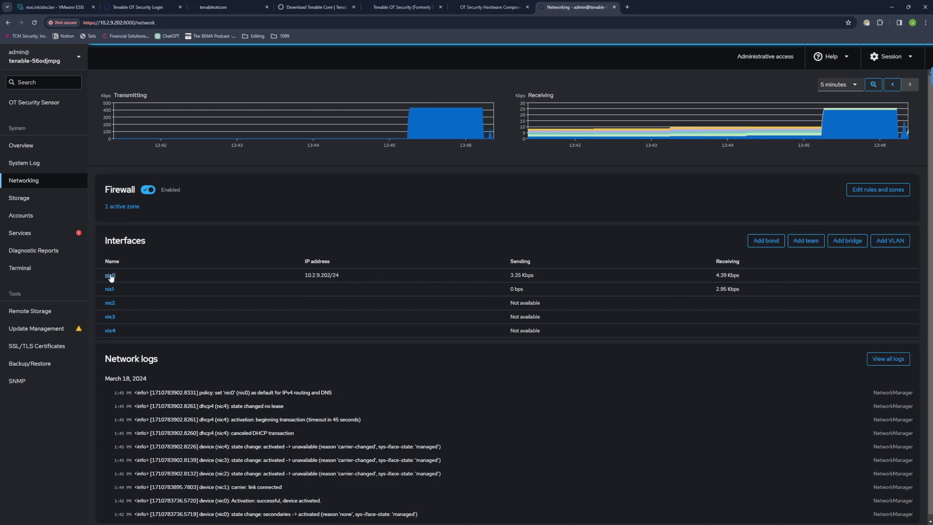
left_click(110, 276)
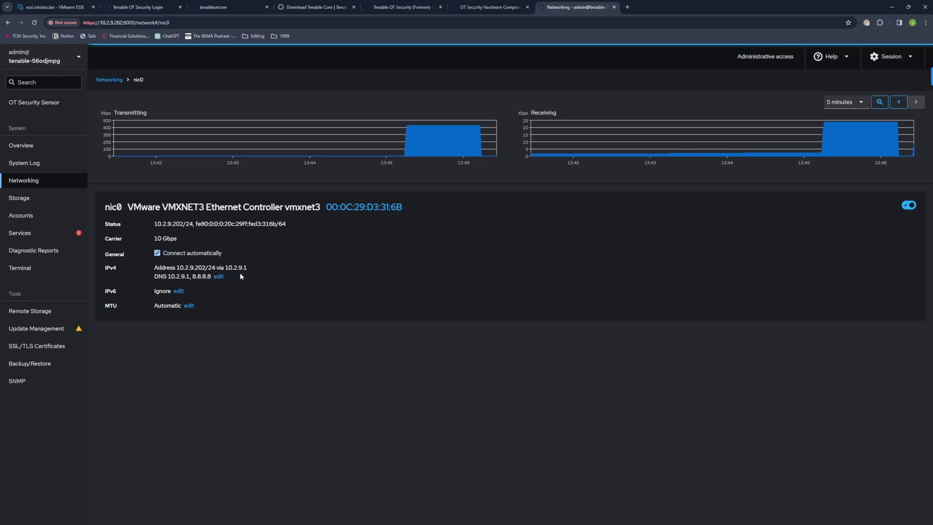
left_click(26, 151)
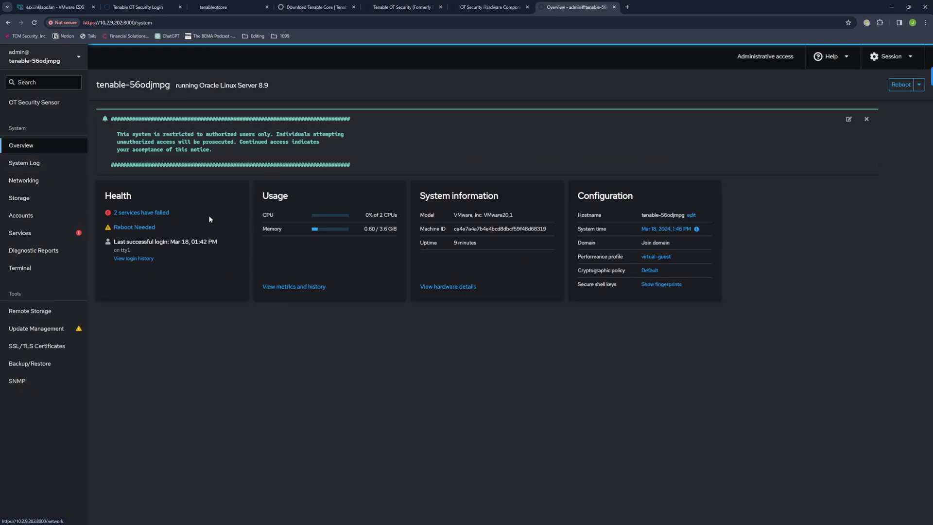
Step: Change the pretty host name to tenableotsensor
left_click(691, 215)
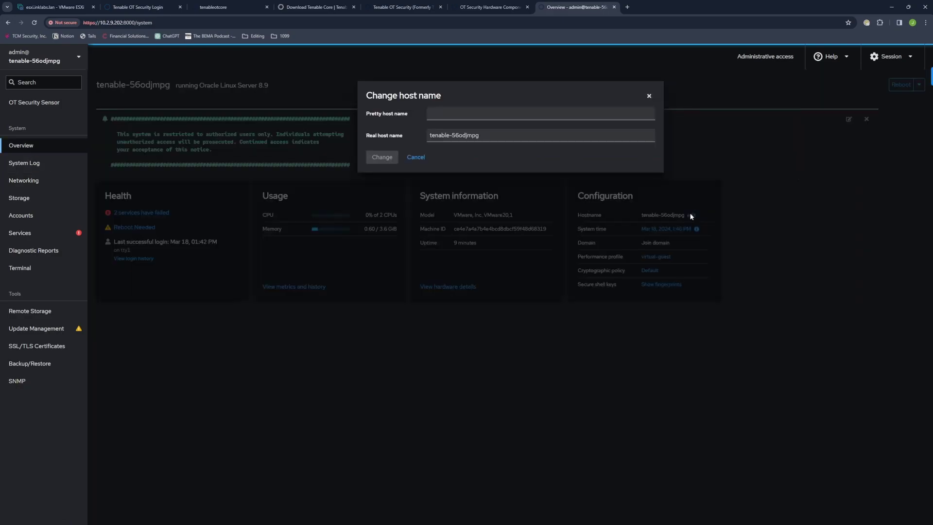
left_click(439, 115)
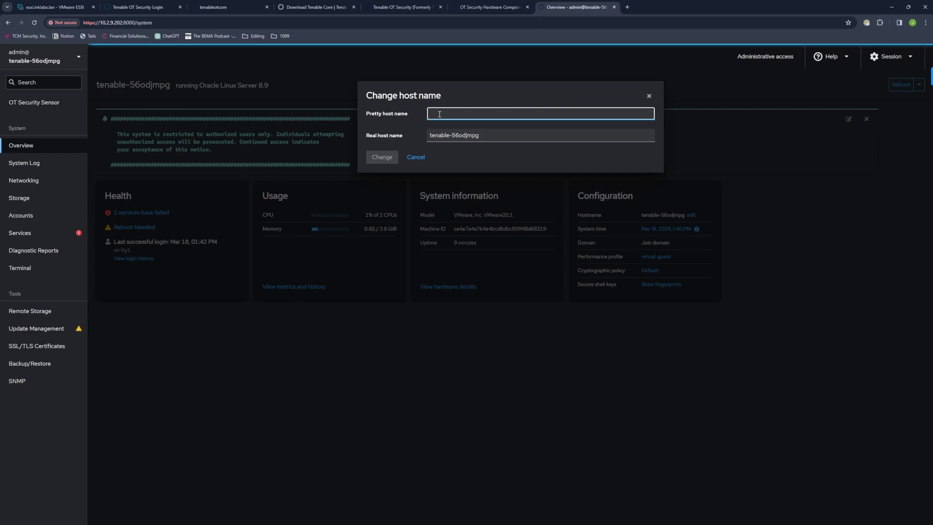
type("tenable")
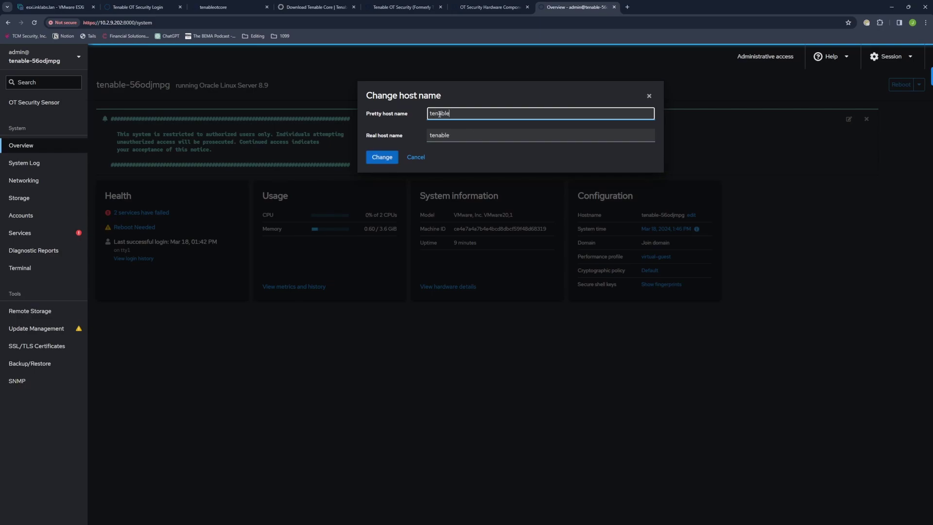
type("otsensor")
left_click(382, 157)
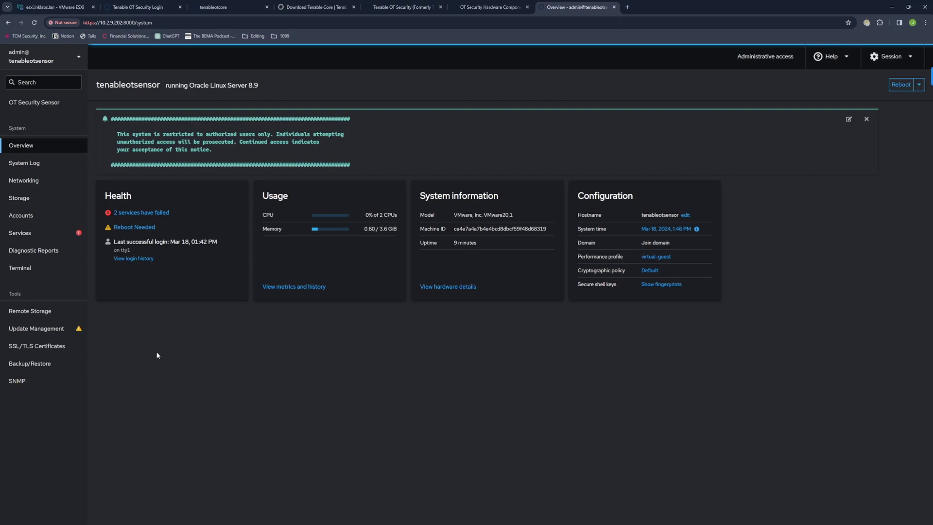
left_click(31, 104)
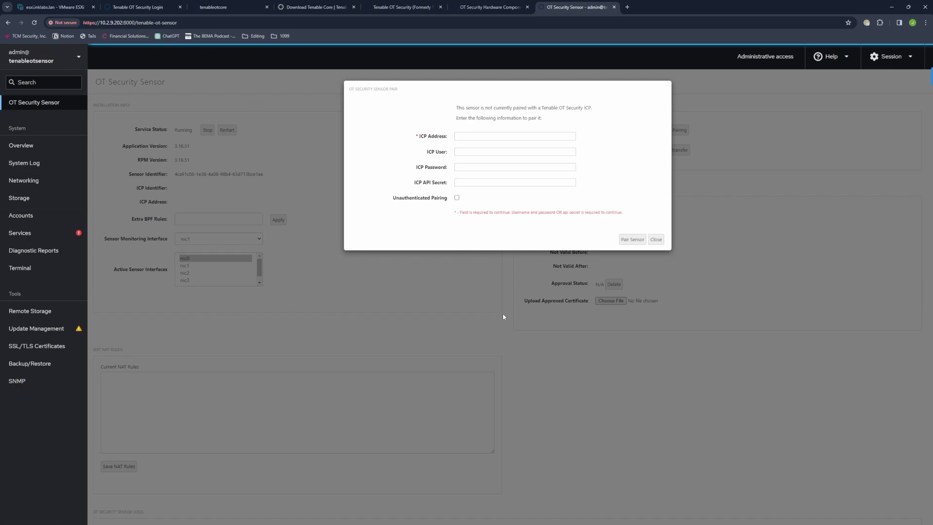
left_click(656, 240)
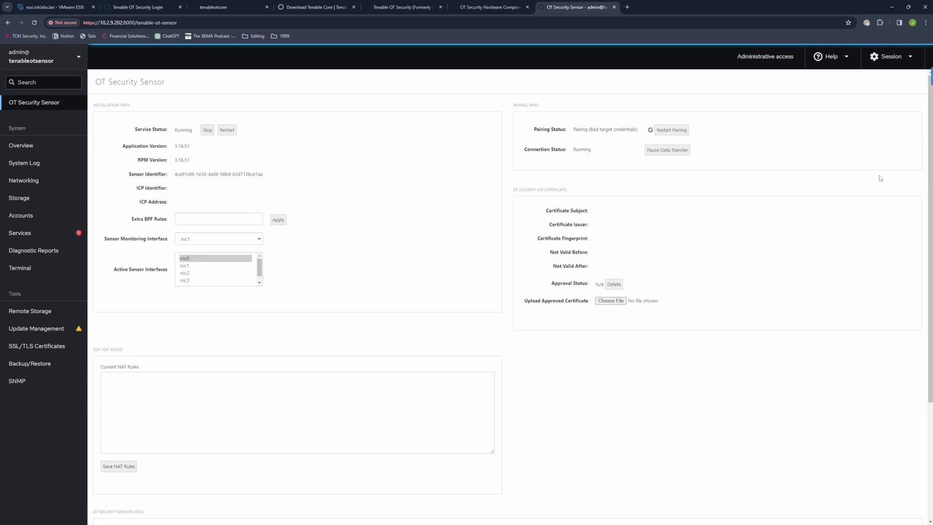
left_click(22, 147)
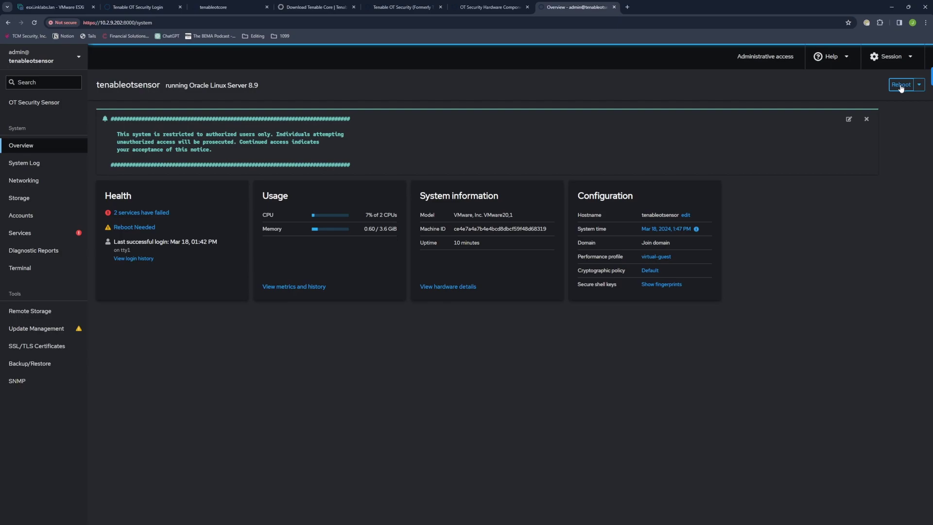
Step: Reboot the sensor with No delay, then reconnect to its login page
left_click(900, 86)
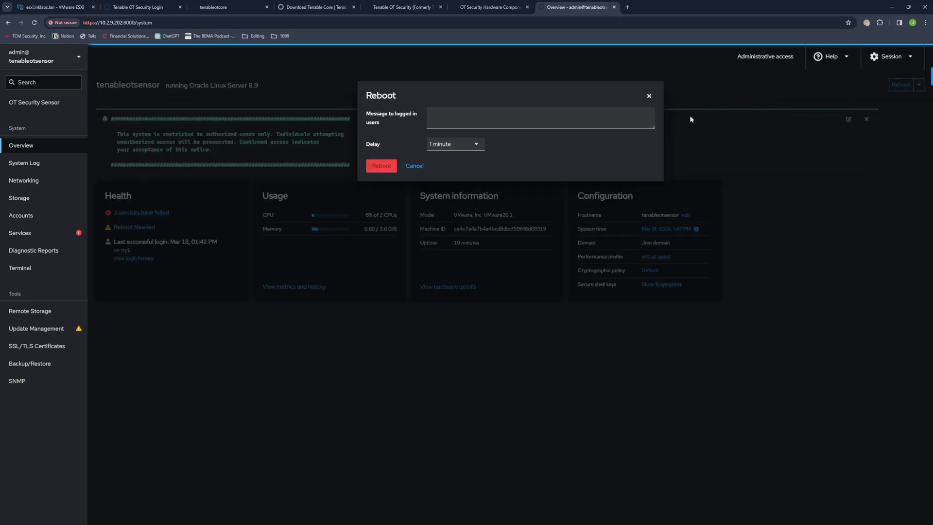
left_click(470, 146)
left_click(451, 162)
left_click(378, 169)
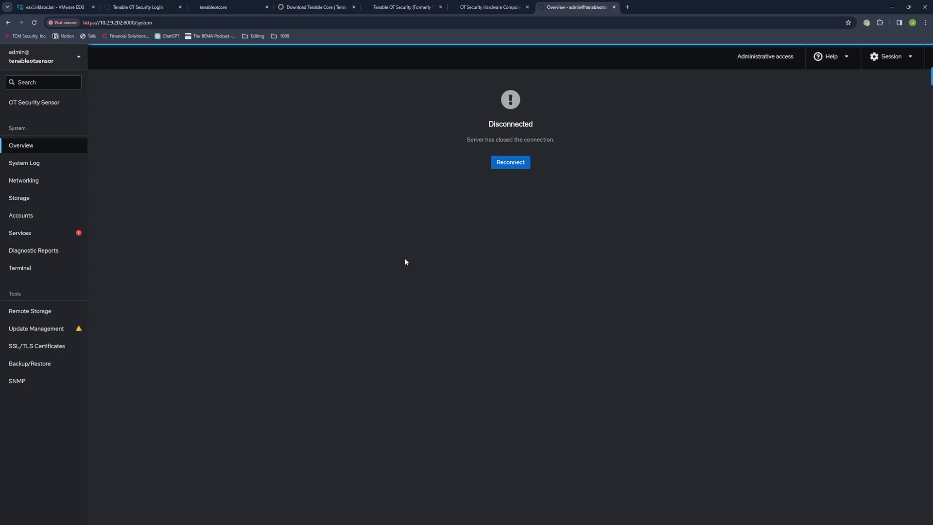
left_click(507, 167)
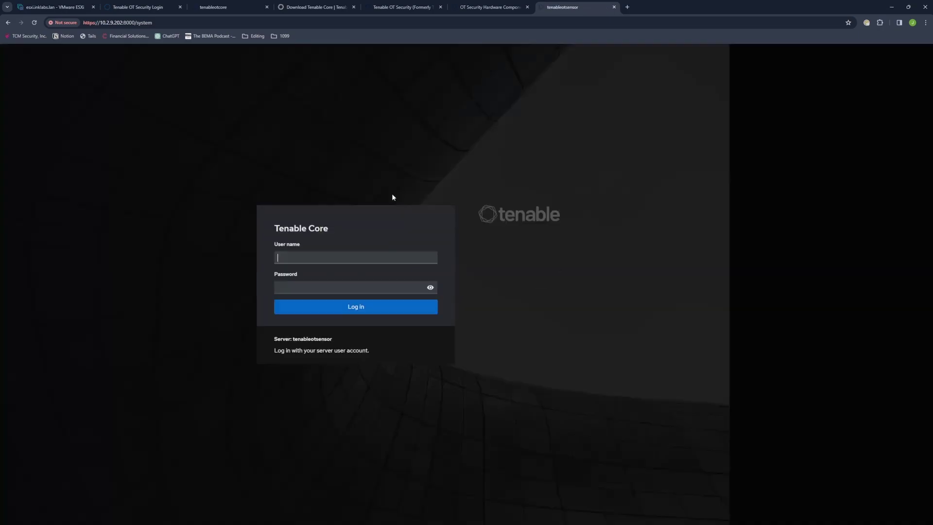
left_click(302, 255)
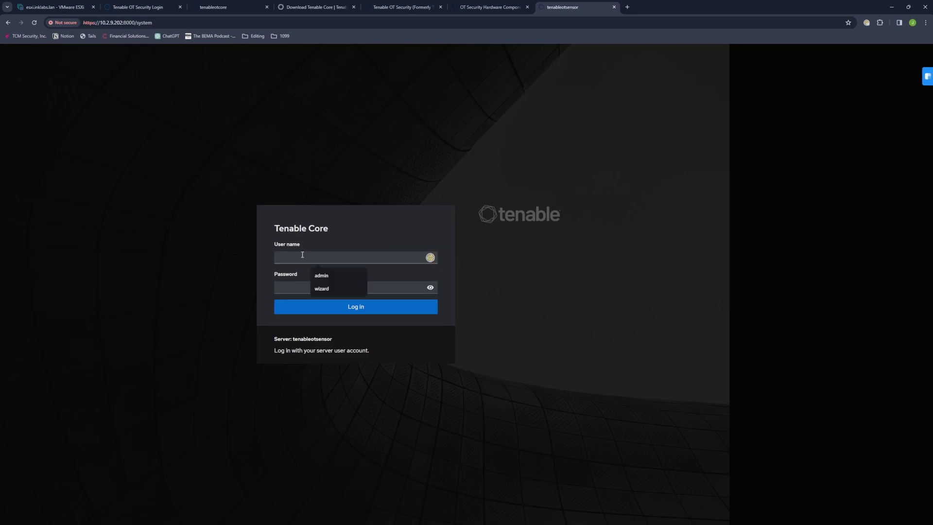
Step: Log back in to Tenable Core as admin with the account password
type("admin")
key("Tab")
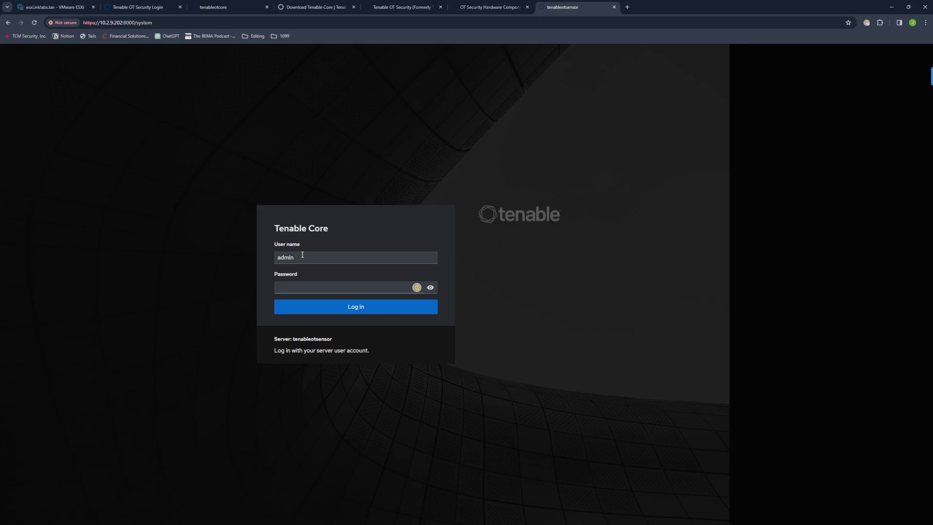
type("*************")
key("Return")
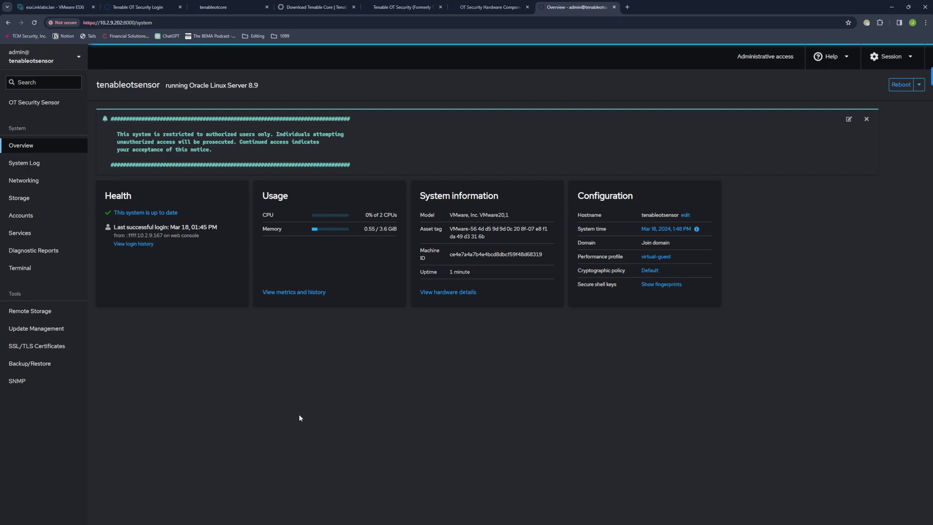
Step: Open OT Security Sensor settings and enter ICP address 10.2.9.201 in the pairing form
left_click(27, 108)
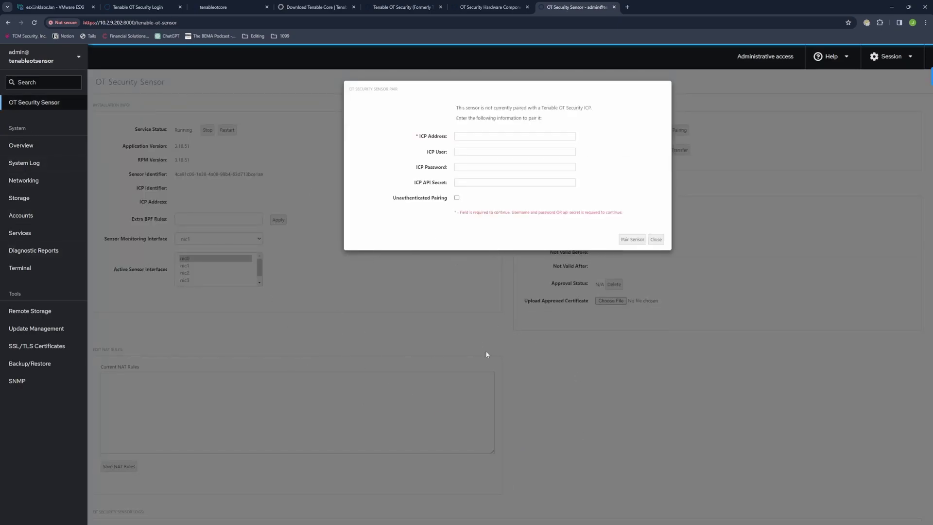
left_click(463, 139)
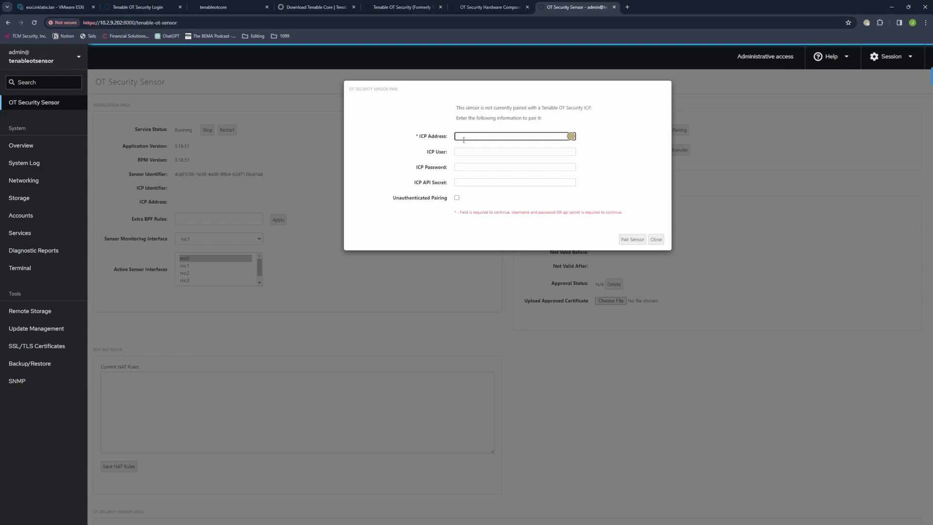
type("10.2.9.201")
left_click_drag(426, 137, 418, 137)
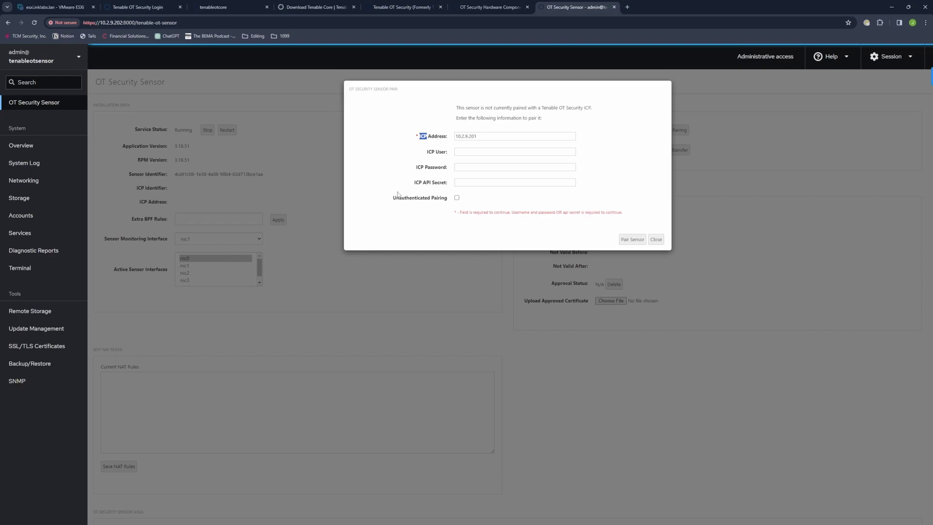
left_click(404, 176)
Step: On Firewall Considerations, highlight sensor ports TCP 443/28304 (authenticated) and 28303 (unauthenticated)
left_click(482, 11)
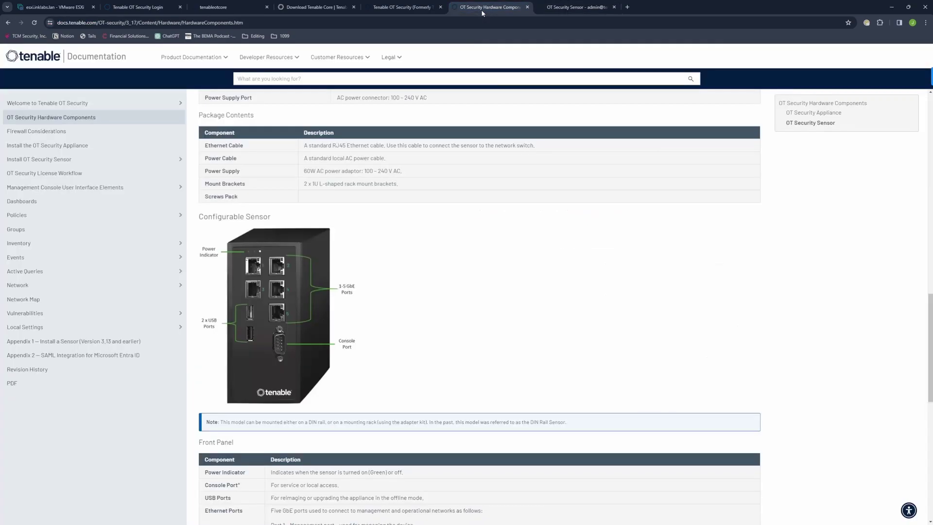
left_click(61, 134)
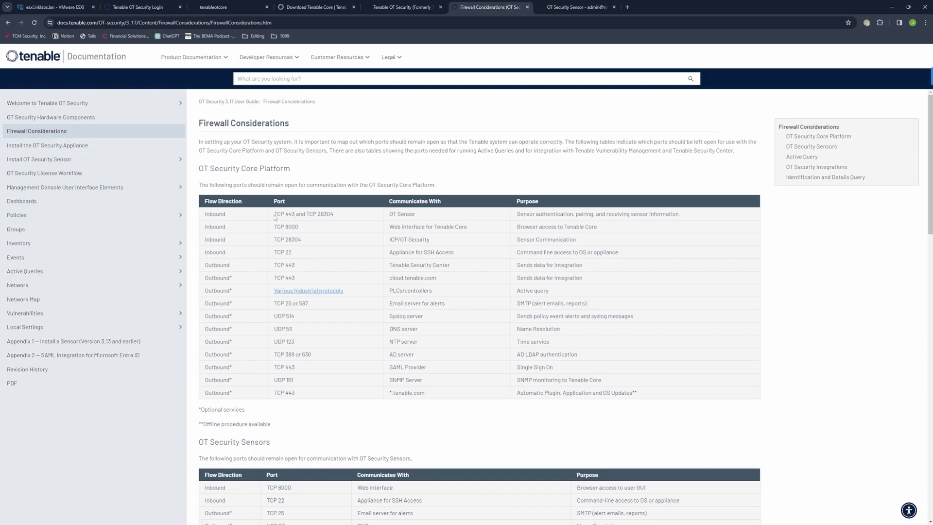
left_click_drag(334, 213, 275, 214)
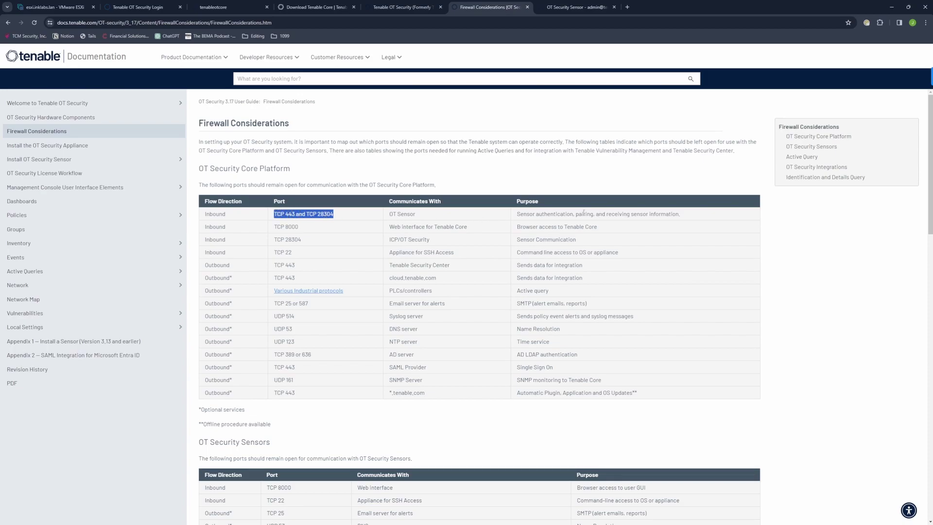
scroll(222, 311, "down", 3)
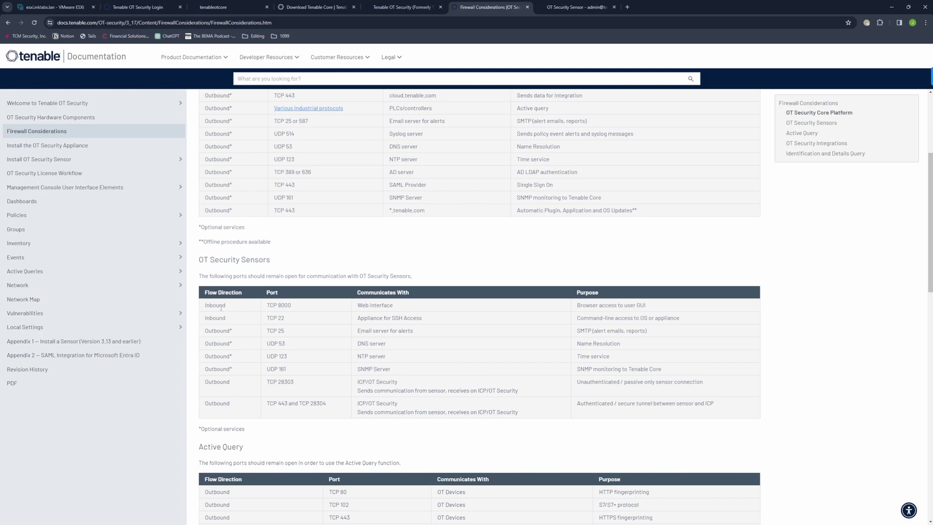
scroll(203, 332, "down", 1)
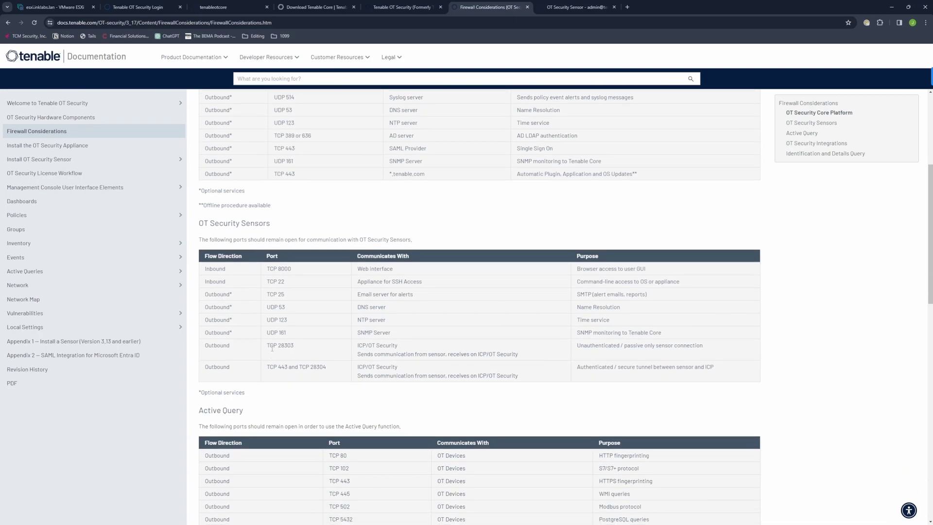
left_click_drag(267, 346, 548, 354)
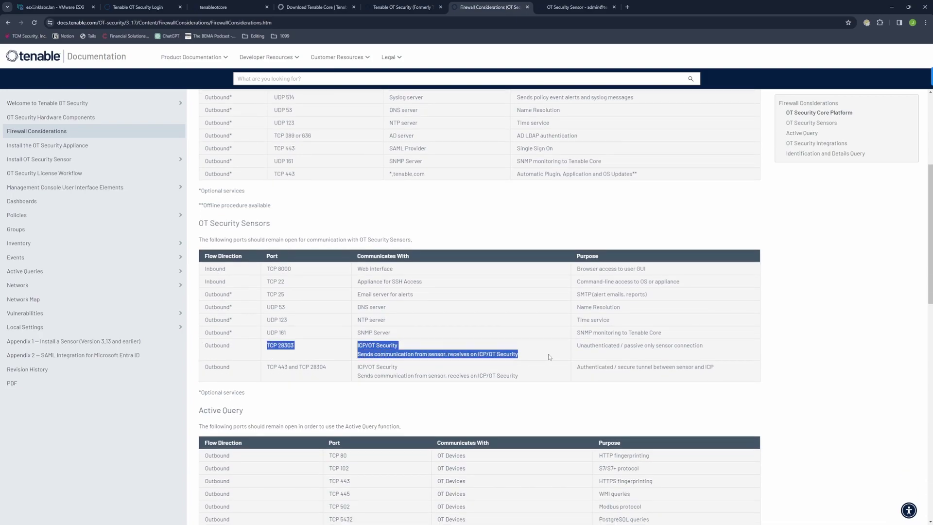
double_click(598, 345)
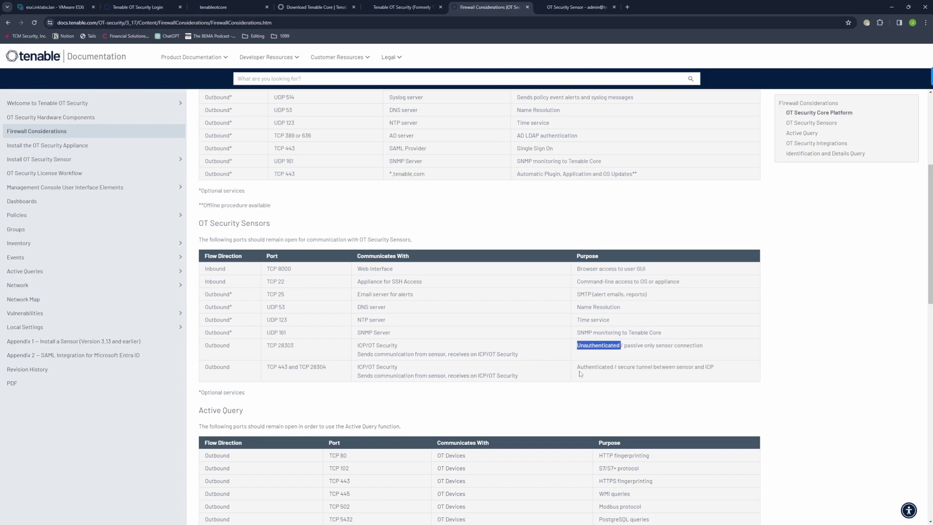
double_click(594, 367)
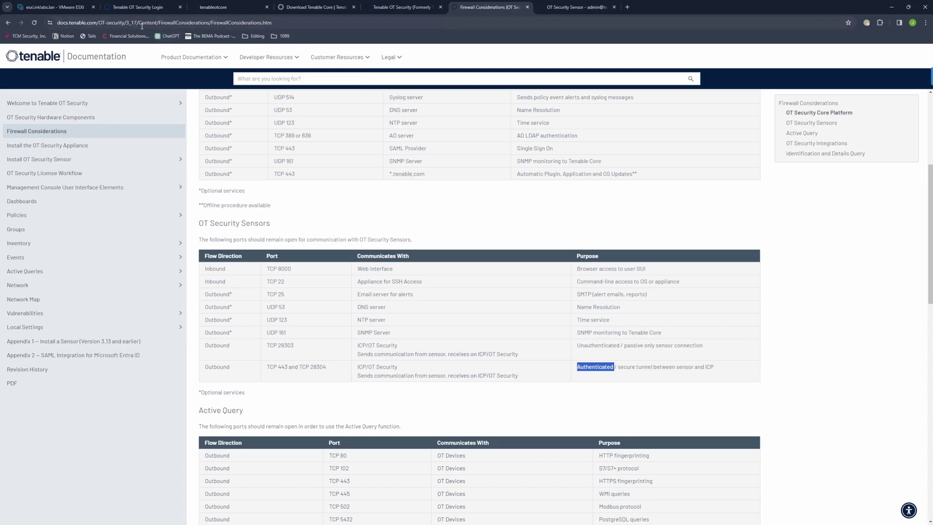
left_click(555, 7)
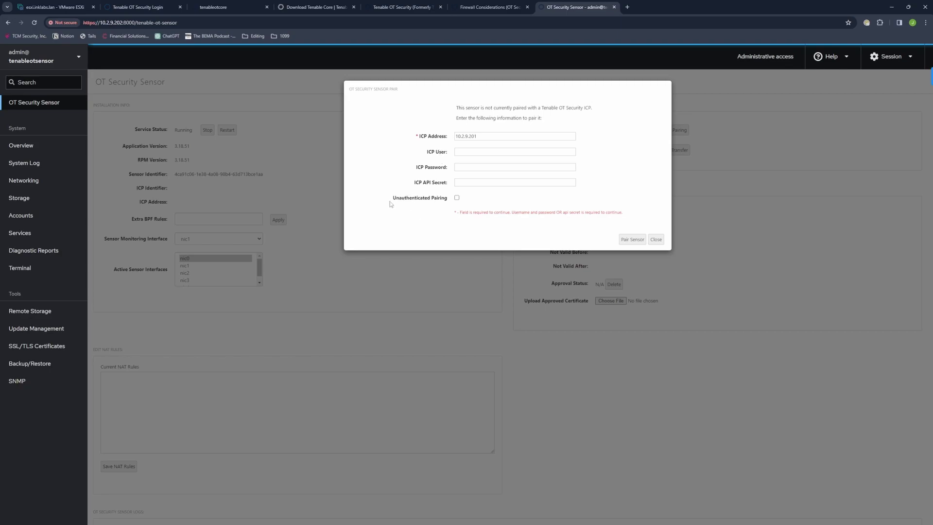
left_click(481, 151)
left_click(474, 167)
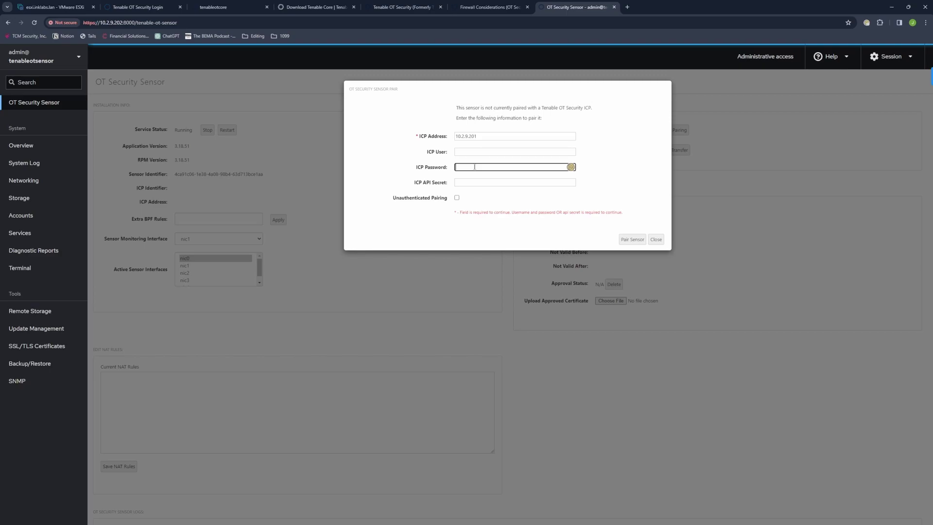
left_click(469, 182)
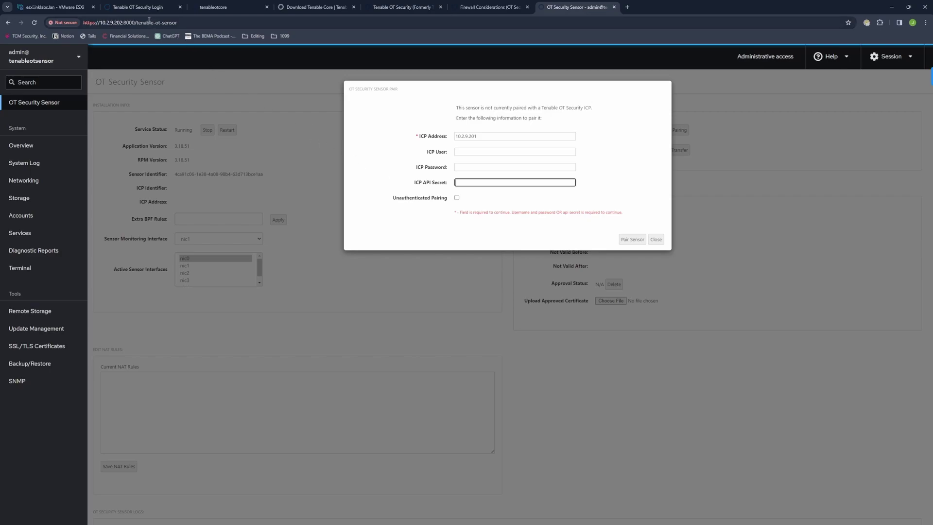
Step: Sign in to the ICP as otadmin with the account password
left_click(132, 10)
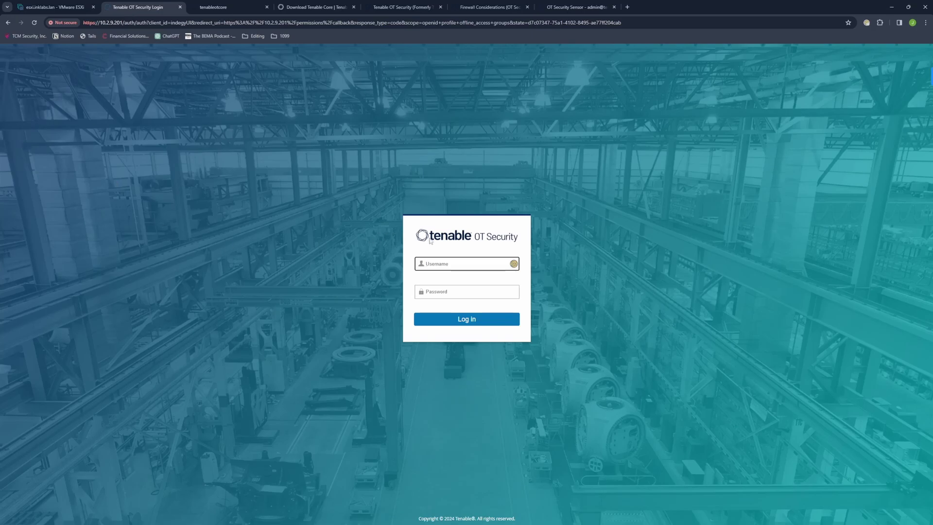
left_click(440, 265)
left_click(285, 298)
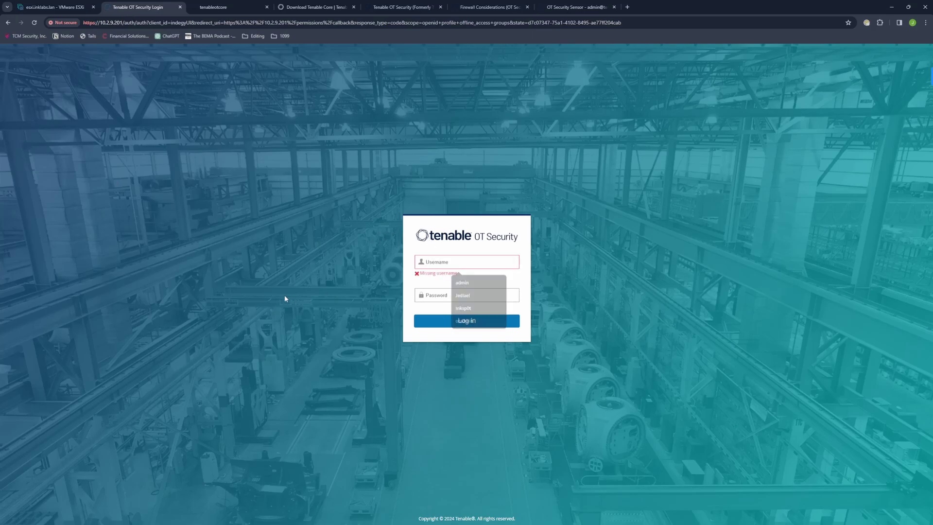
left_click(445, 264)
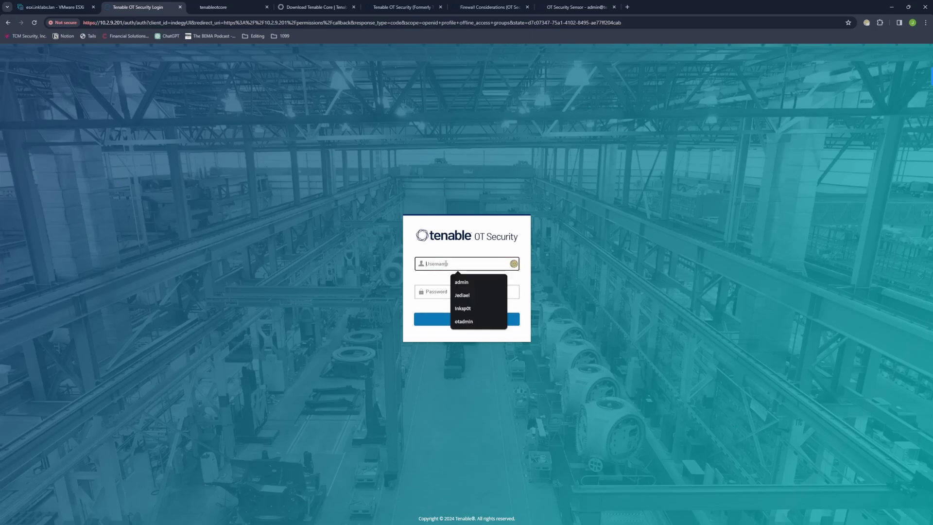
type("ot")
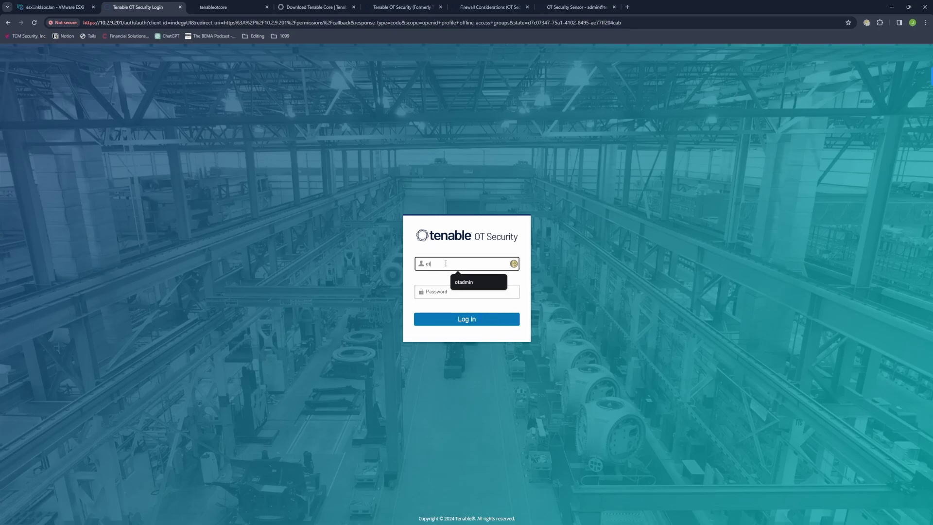
type("admin")
key("Tab")
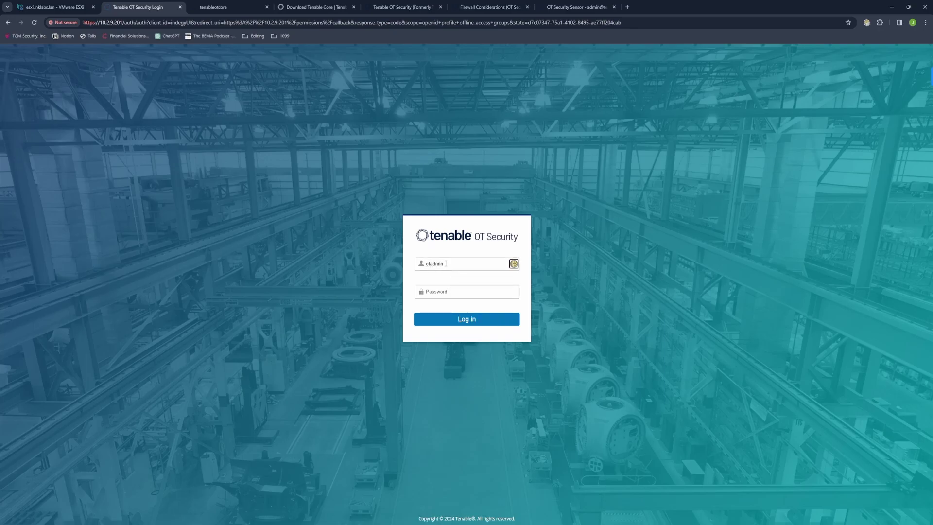
type("•")
key("Return")
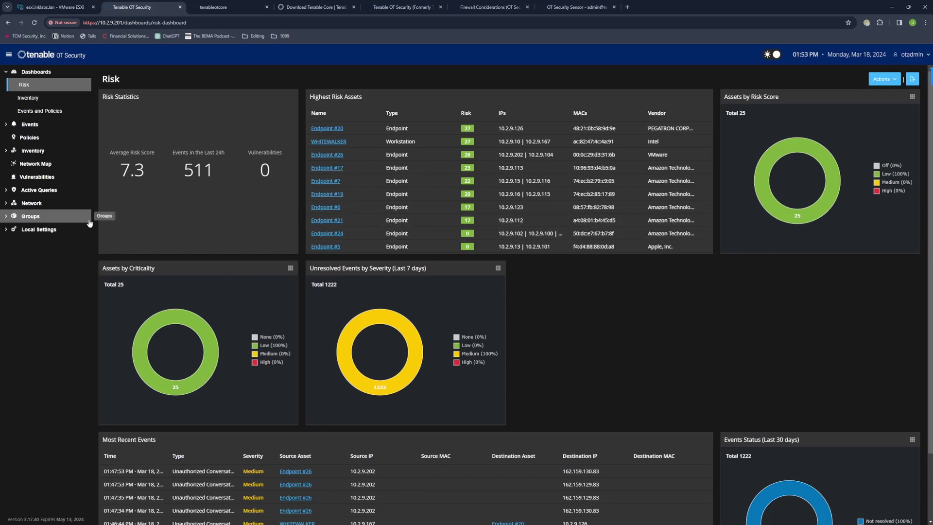
Step: Expand Local Settings and open the Sensors page
left_click(58, 229)
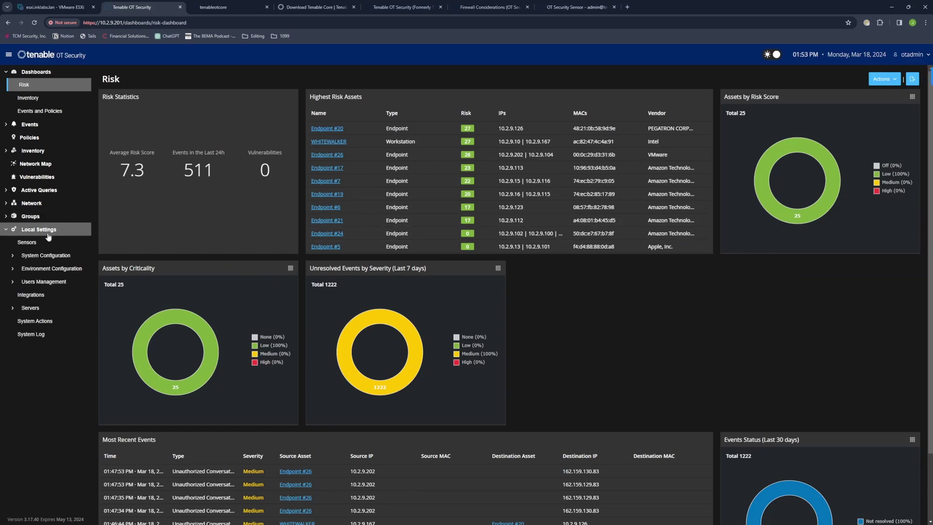
left_click(37, 243)
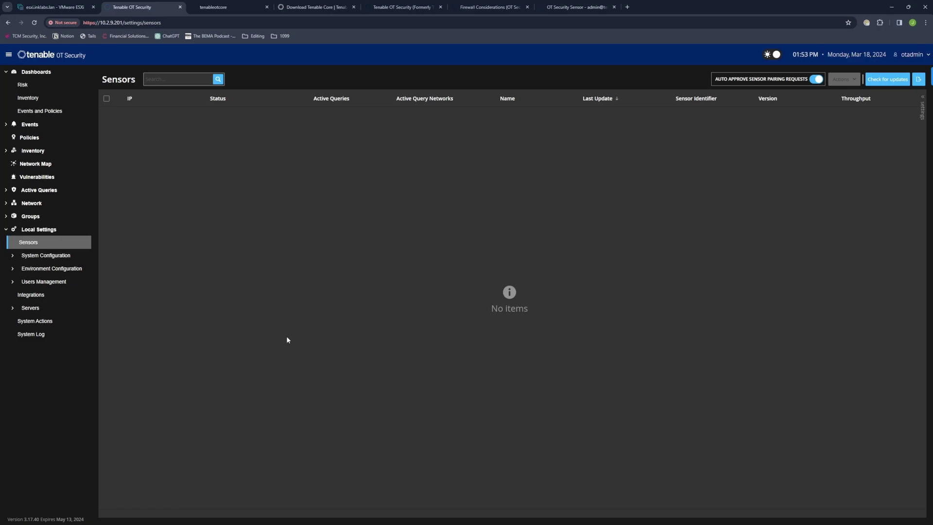
Step: Go through System Configuration > Device to the Port Configuration settings for 10.2.9.201
left_click(41, 257)
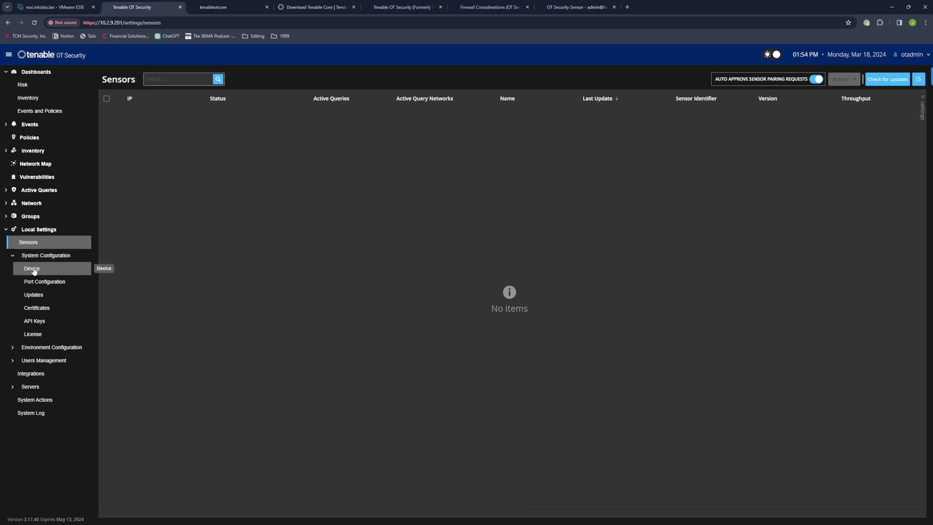
left_click(34, 271)
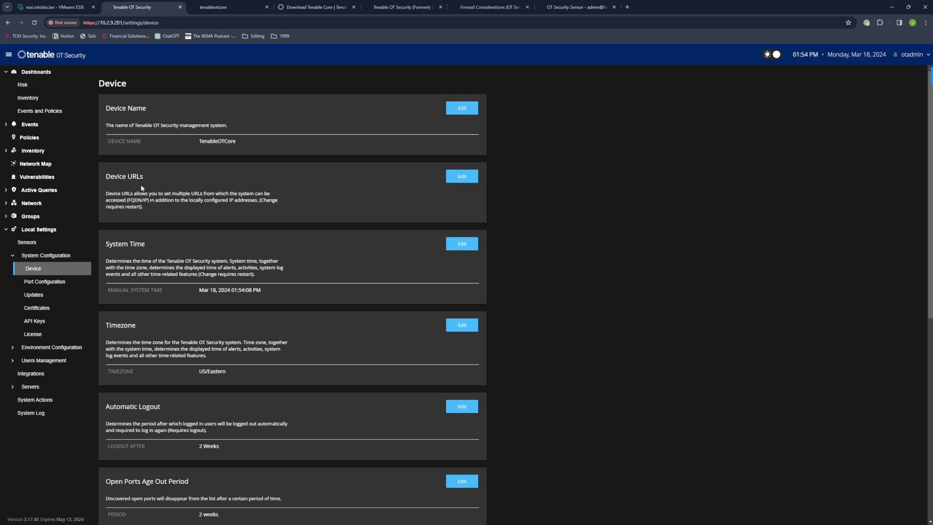
left_click(44, 282)
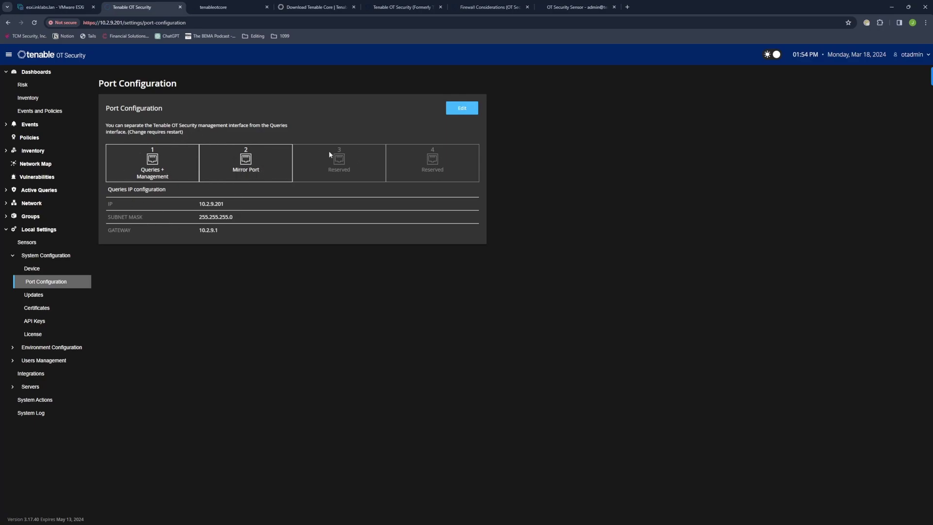
Step: Review the Updates, Certificates and License pages, ending on the still-empty API Keys list
left_click(39, 295)
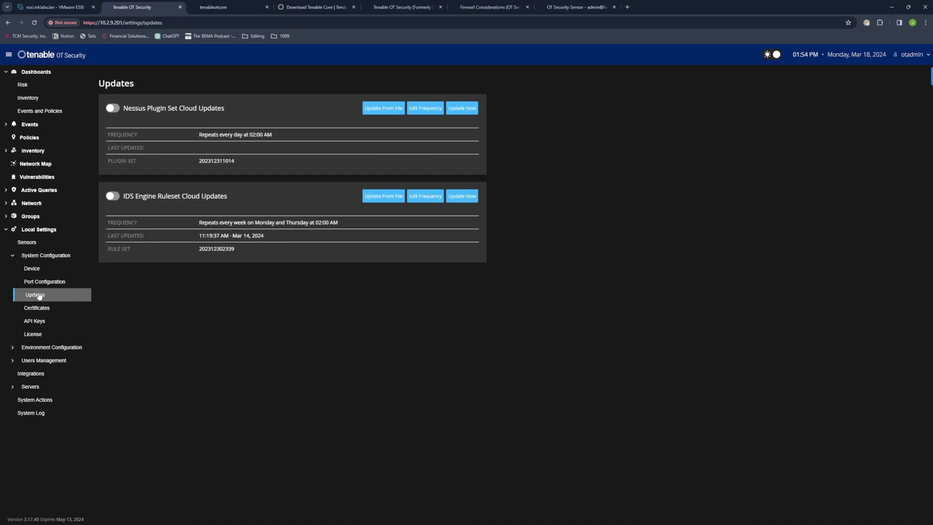
left_click(39, 309)
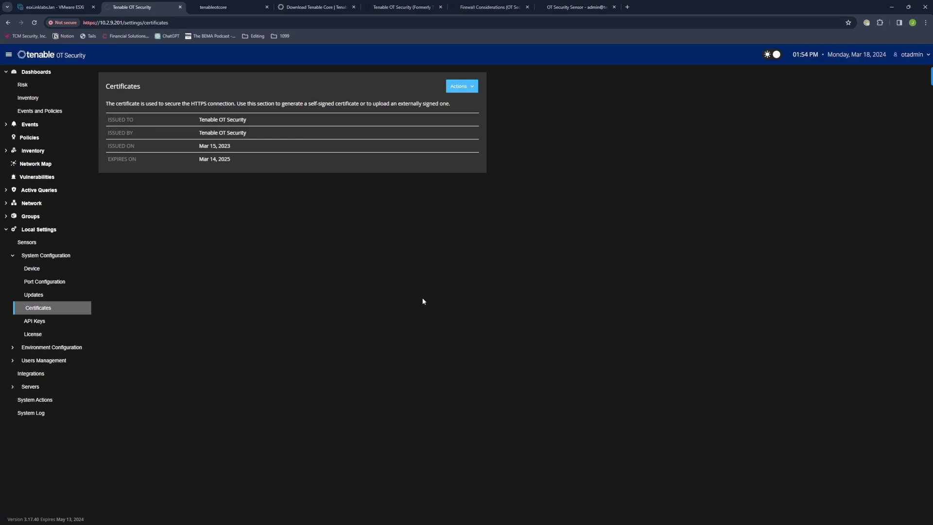
left_click(34, 334)
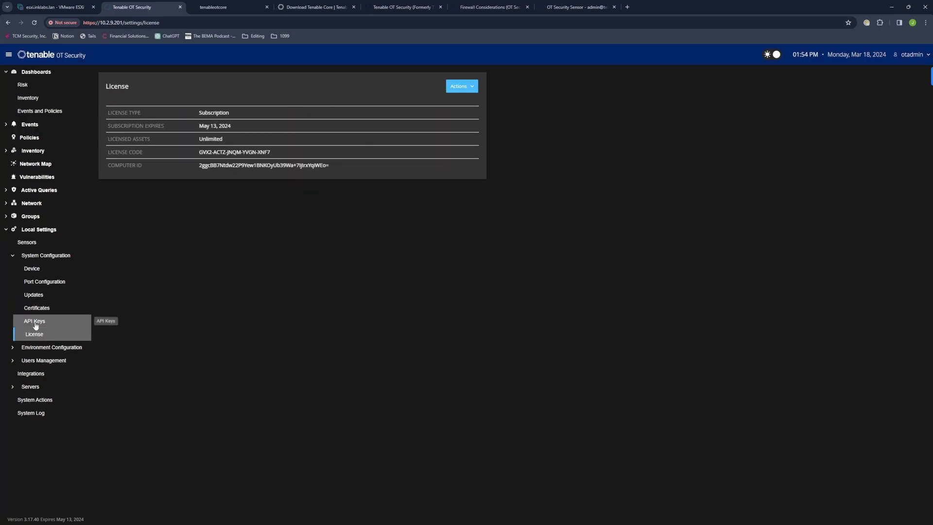
left_click(34, 321)
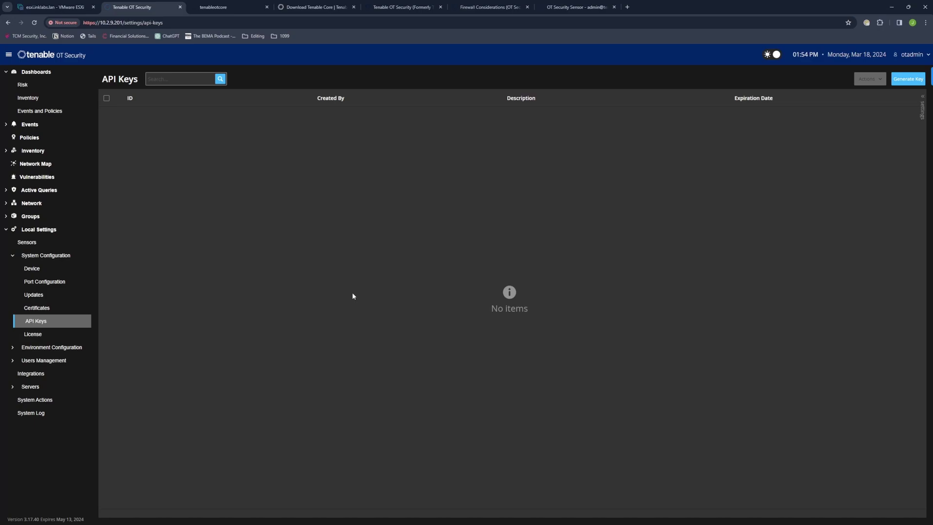
Step: Open the Local Users list under Users Management and start adding a user
left_click(49, 362)
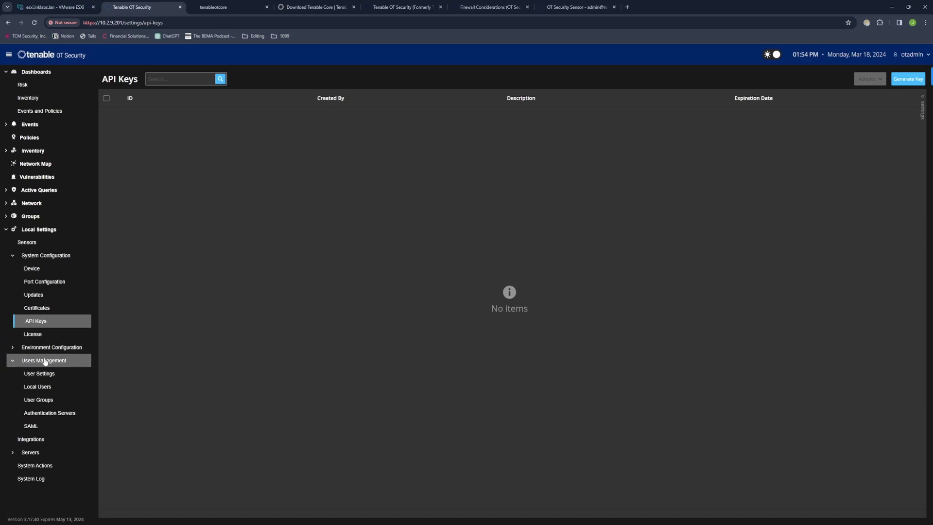
left_click(38, 387)
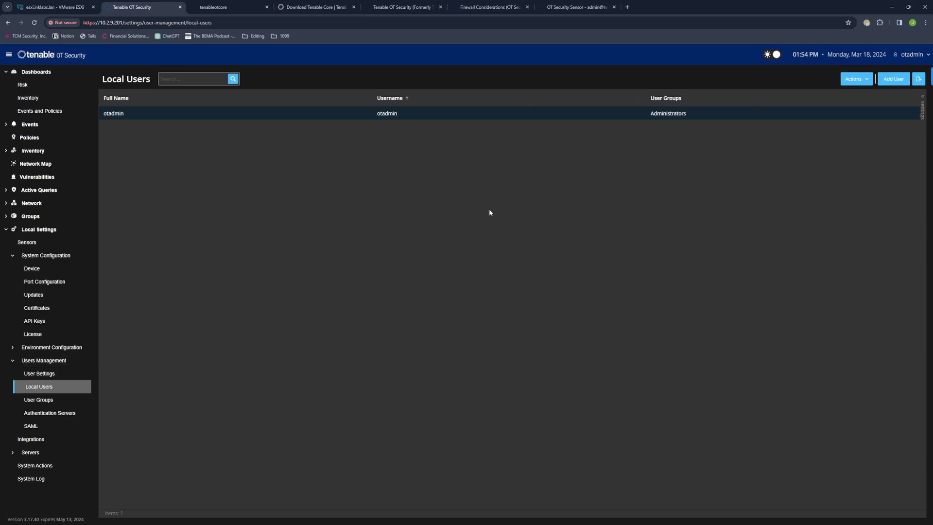
left_click(893, 80)
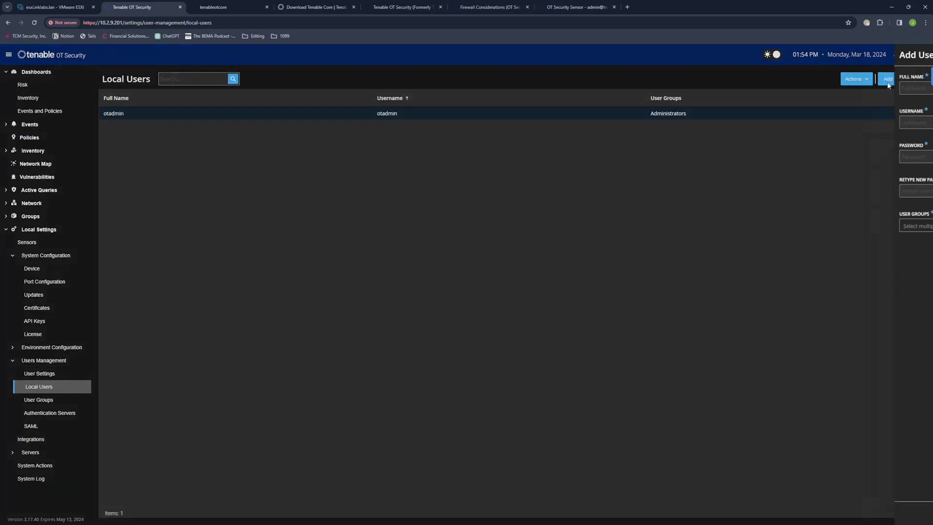
Step: Draft user 'sensor' / 'otsensor' in the Administrators group, then cancel without saving
type("sensor")
left_click(808, 122)
type("otsensor")
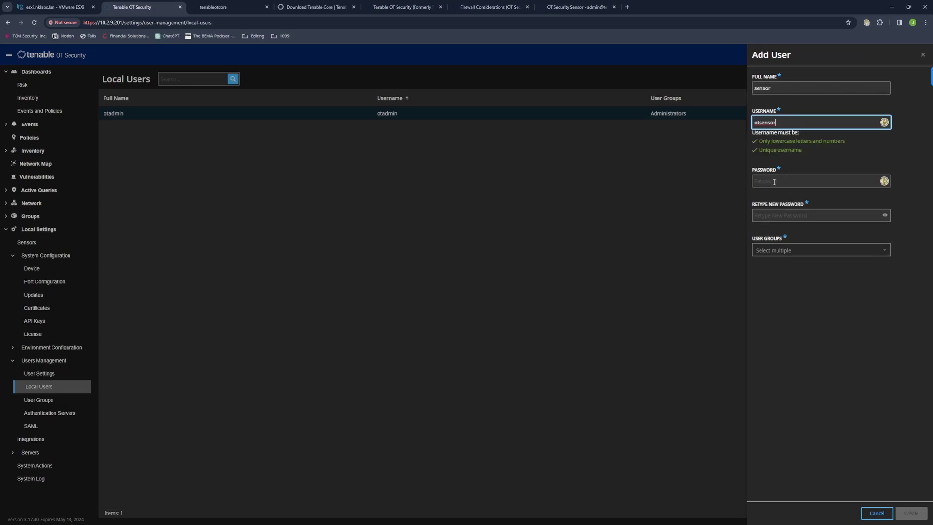
left_click(774, 181)
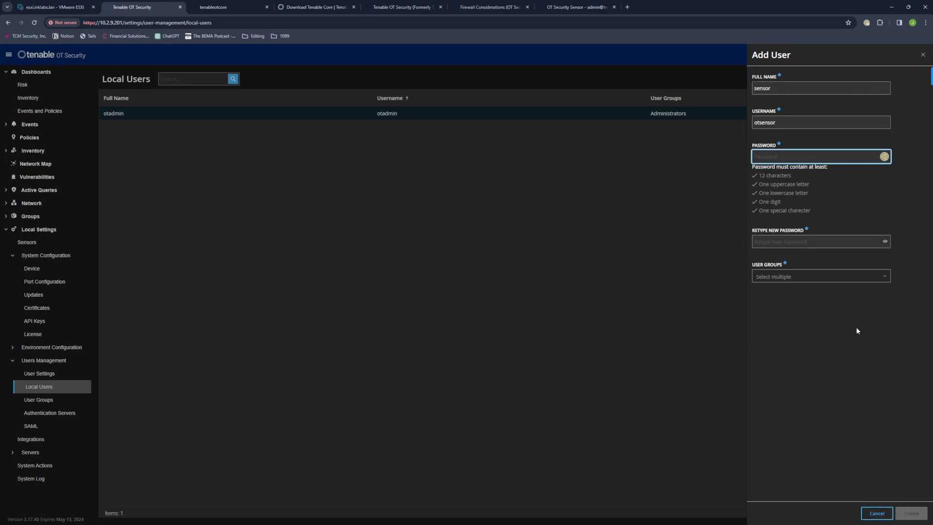
left_click(811, 276)
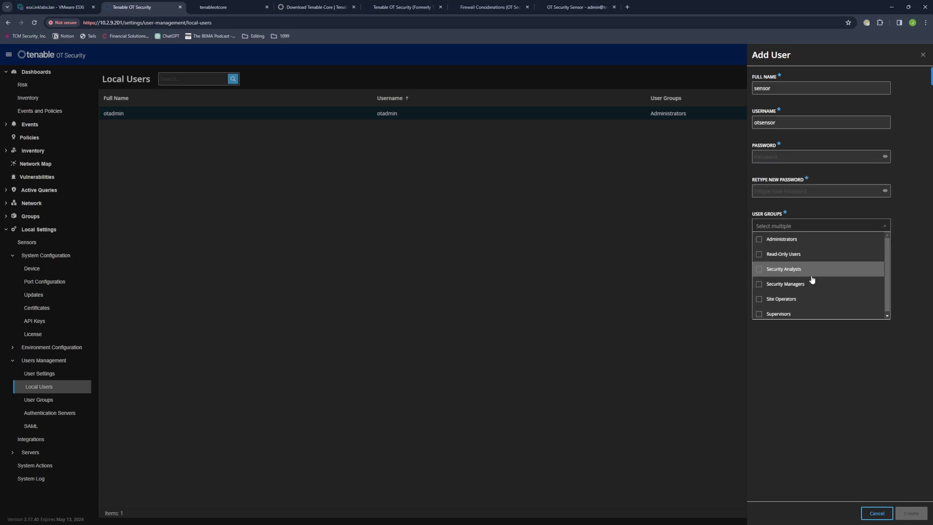
left_click(776, 239)
left_click(584, 302)
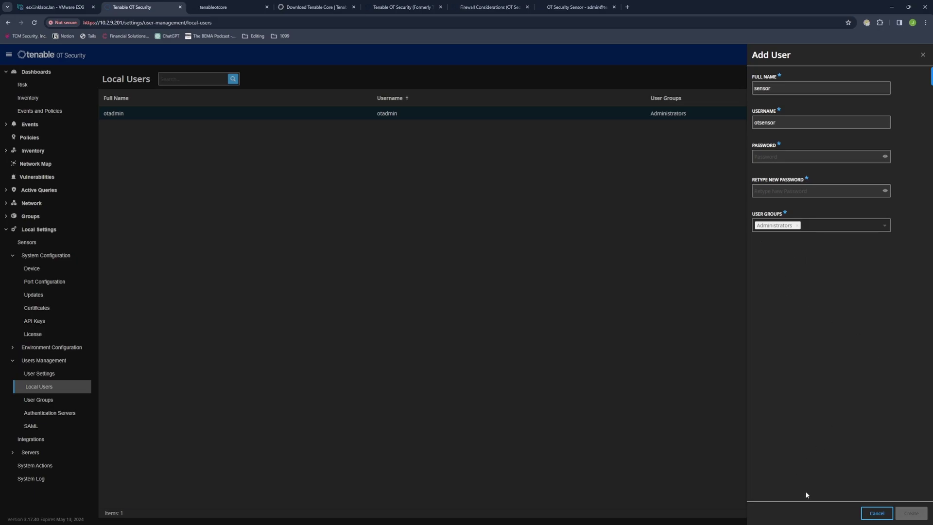
left_click(877, 514)
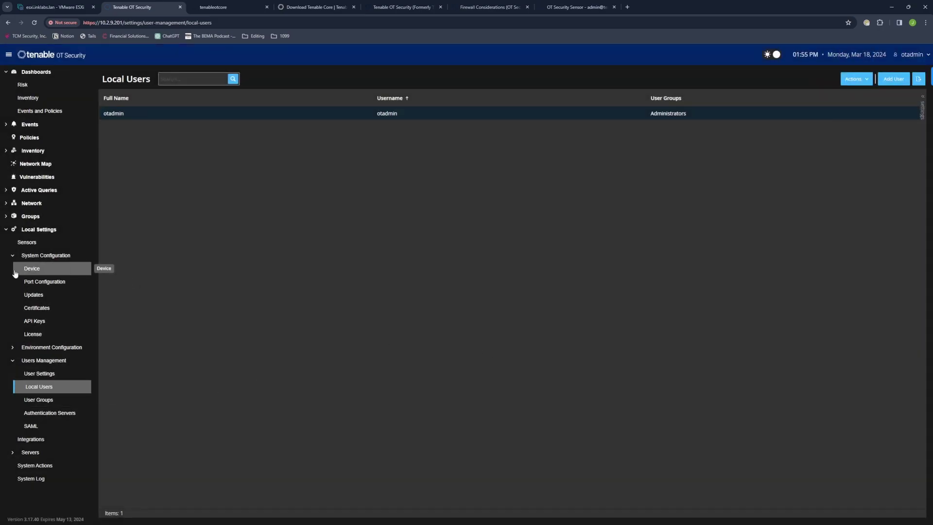
Step: Start a new API key with a 365-day expiration period
left_click(30, 321)
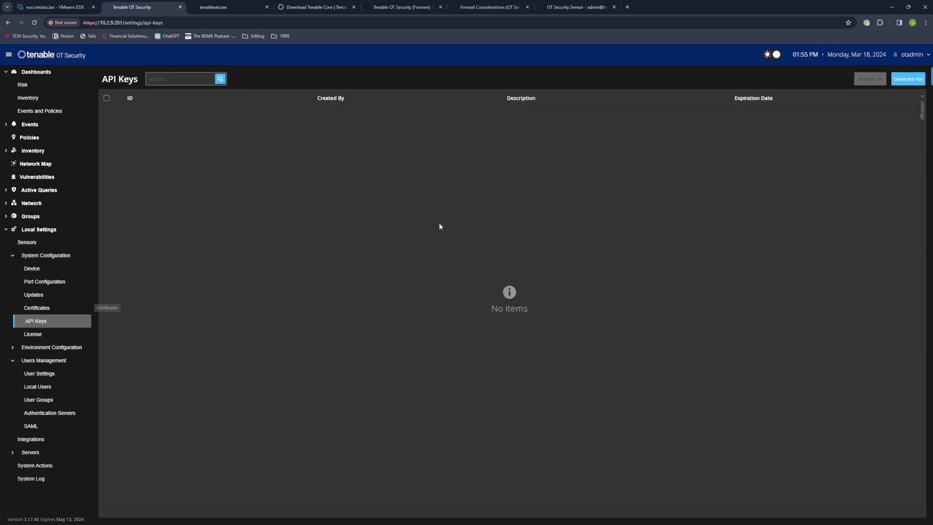
left_click(904, 79)
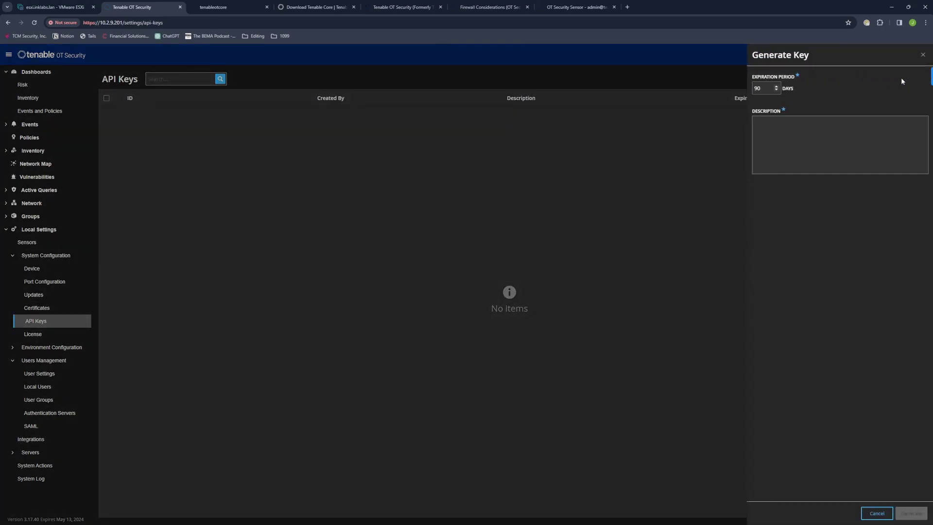
double_click(758, 88)
type("365")
Step: Describe the key 'OT Sensor connections', fixing the typos, and generate it
left_click(757, 119)
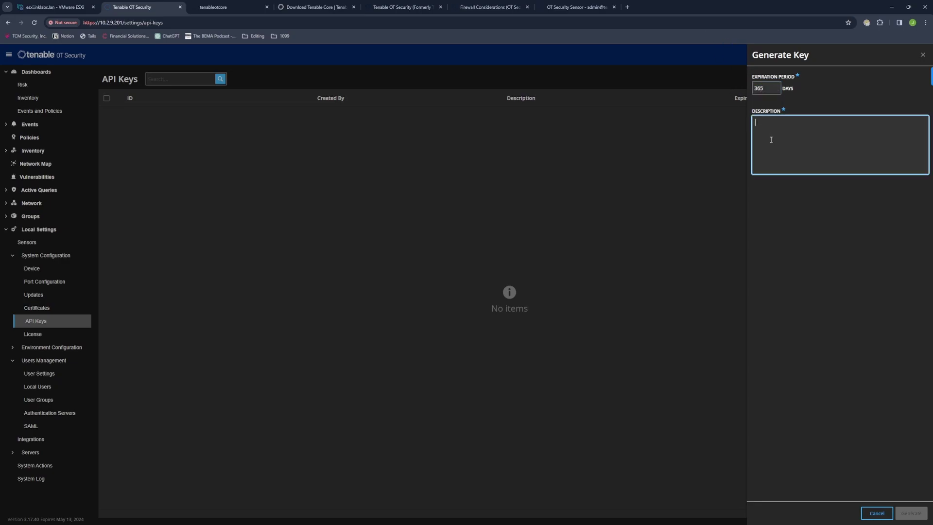
type("OT")
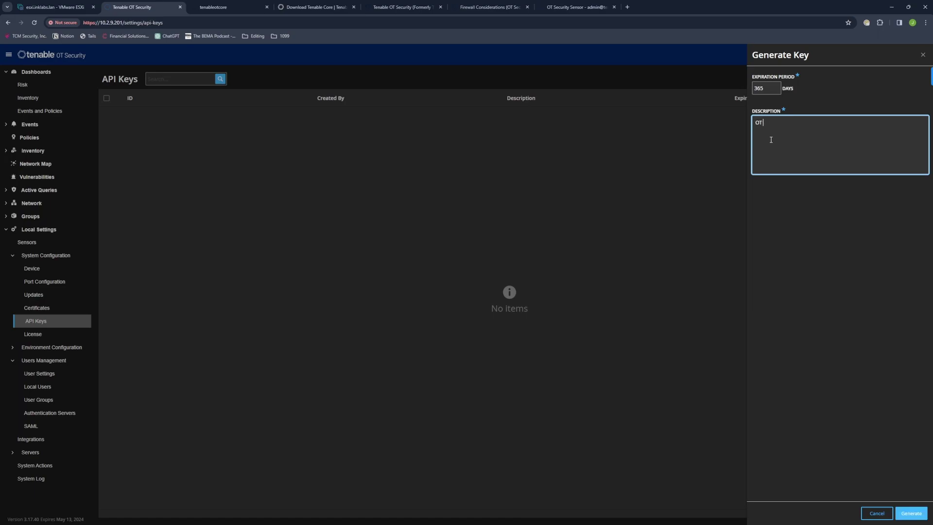
type(" Sesor conenctions")
left_click(769, 123)
type("n")
right_click(801, 124)
left_click(811, 130)
left_click(907, 511)
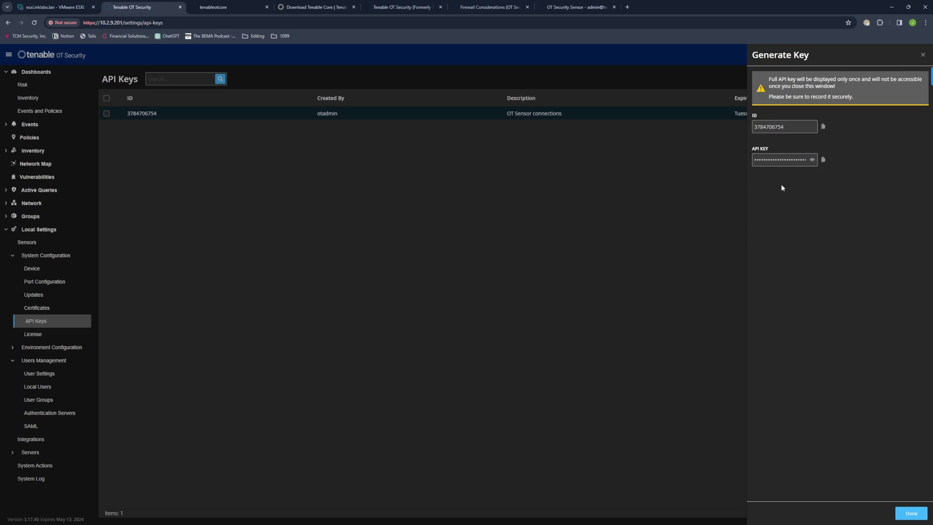
Step: Copy the new key's secret and return to the sensor's pairing page
left_click(823, 162)
left_click(912, 514)
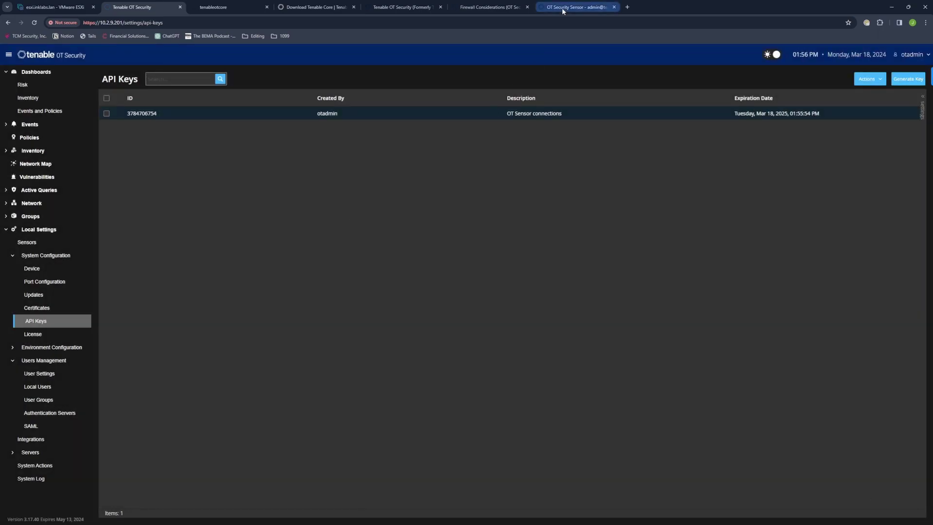
left_click(564, 9)
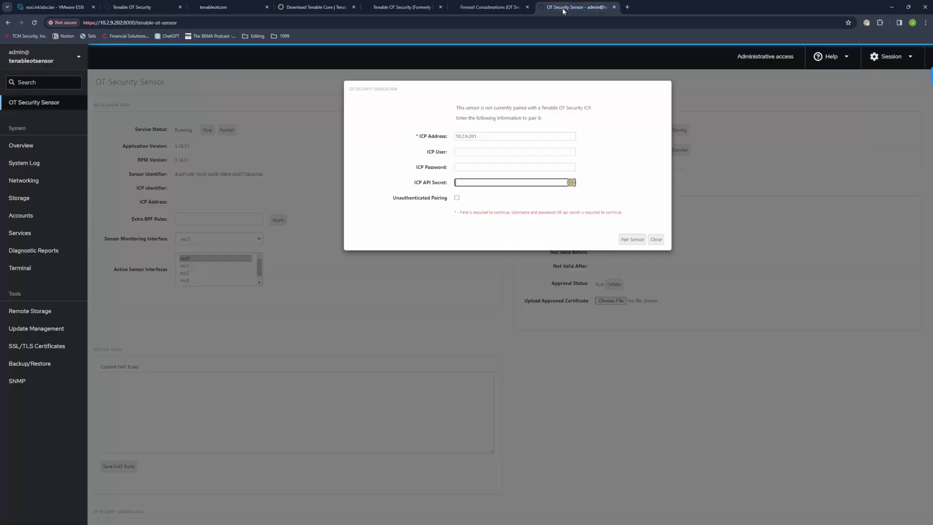
Step: Paste the copied secret into ICP API Secret and pair the sensor with 10.2.9.201
right_click(473, 182)
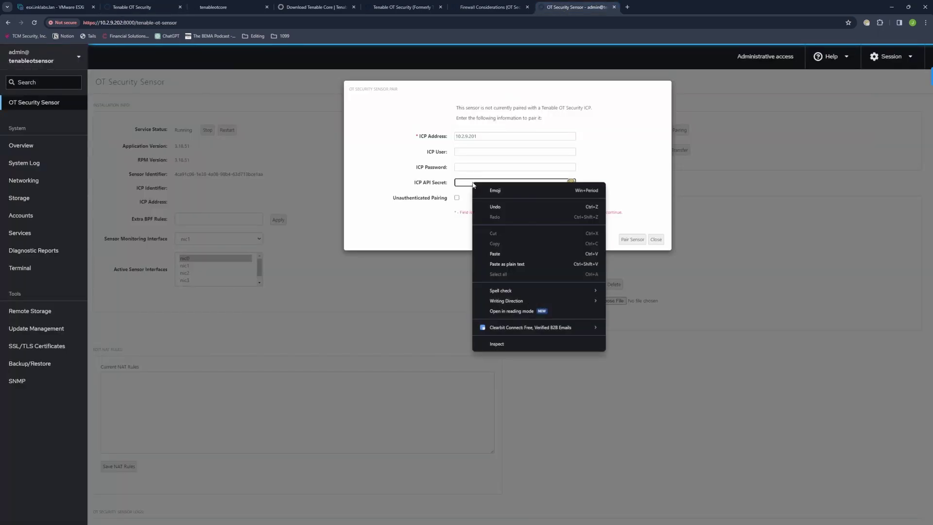
left_click(495, 254)
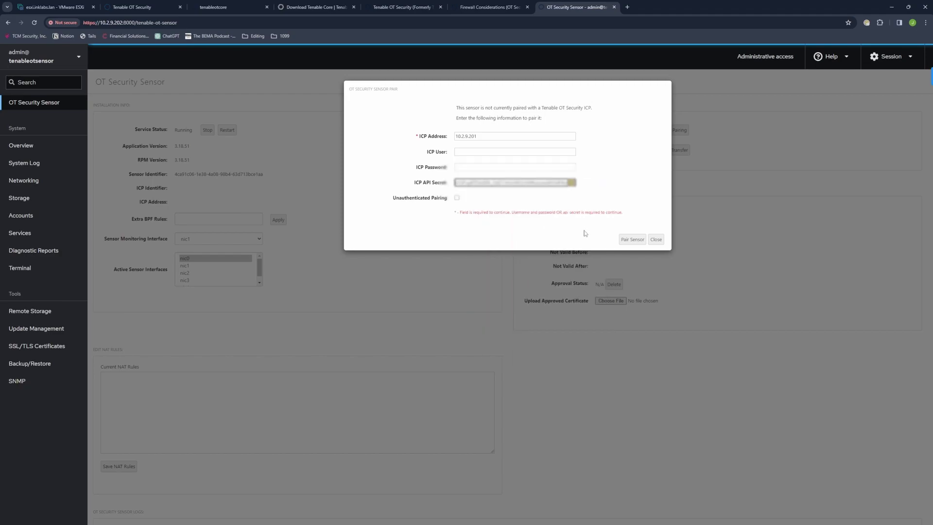
left_click(631, 240)
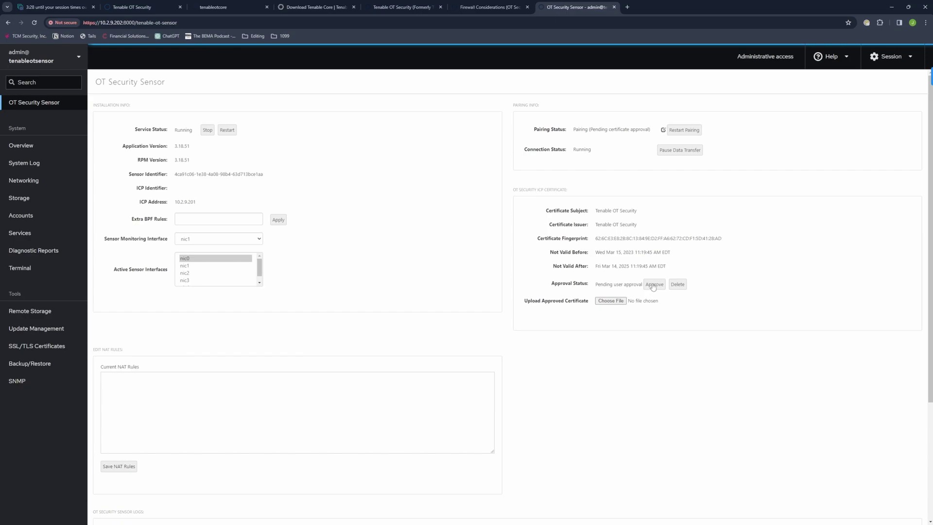
Step: Approve the ICP certificate so the sensor connects, then view its tun0 networking details
left_click(654, 285)
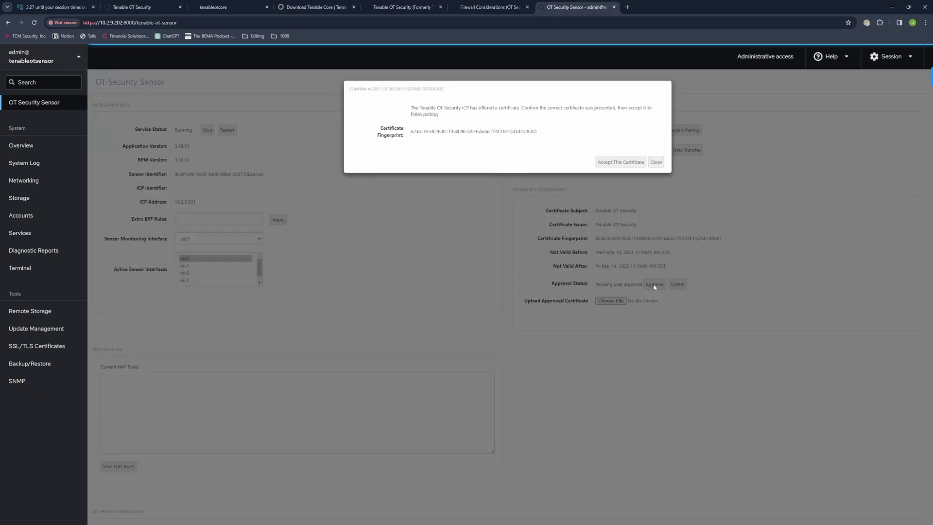
left_click(612, 165)
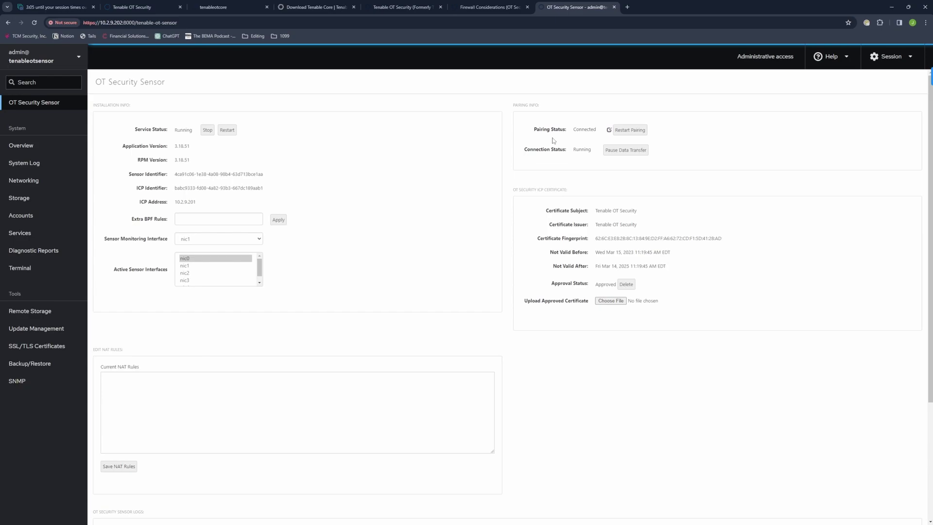
left_click(15, 181)
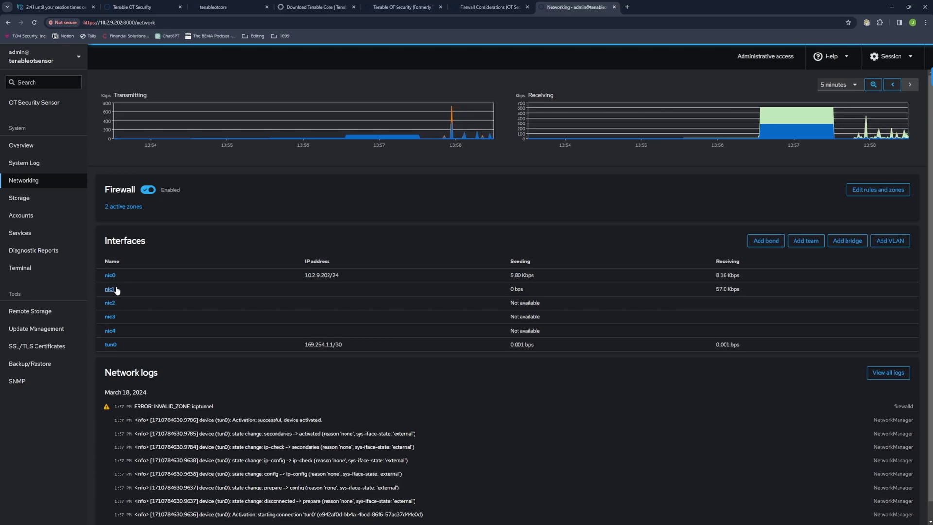
Step: Draft a bond of nic1, nic2, nic3 and nic4, cancel it, and return to the sensor status page
left_click(756, 243)
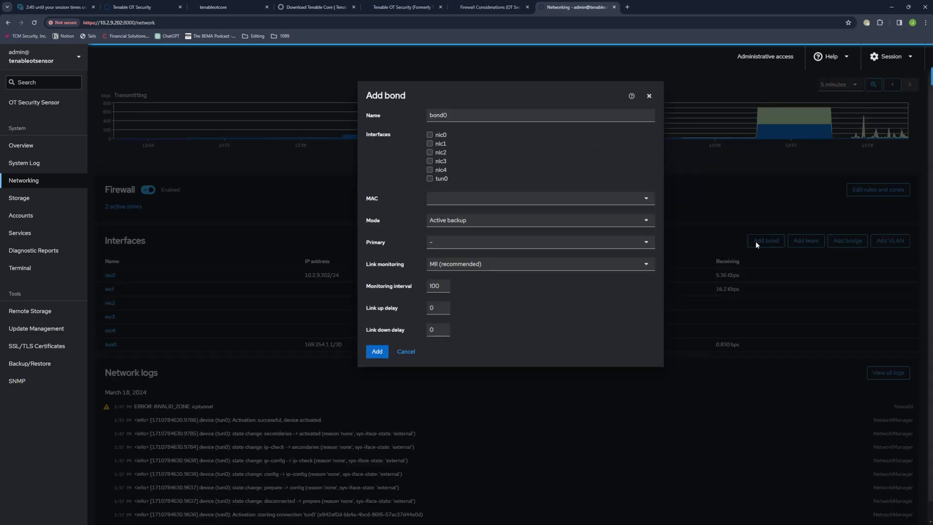
left_click(429, 144)
left_click(429, 152)
left_click(430, 161)
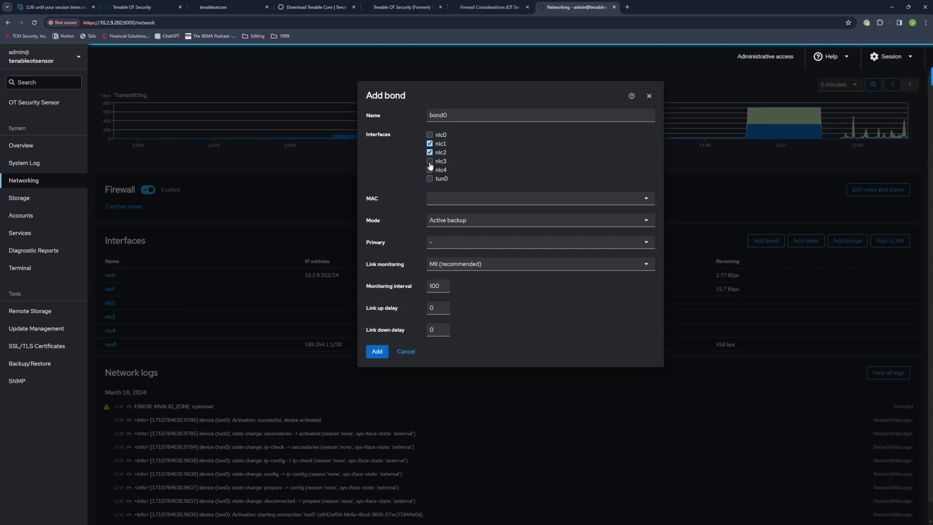
left_click(429, 170)
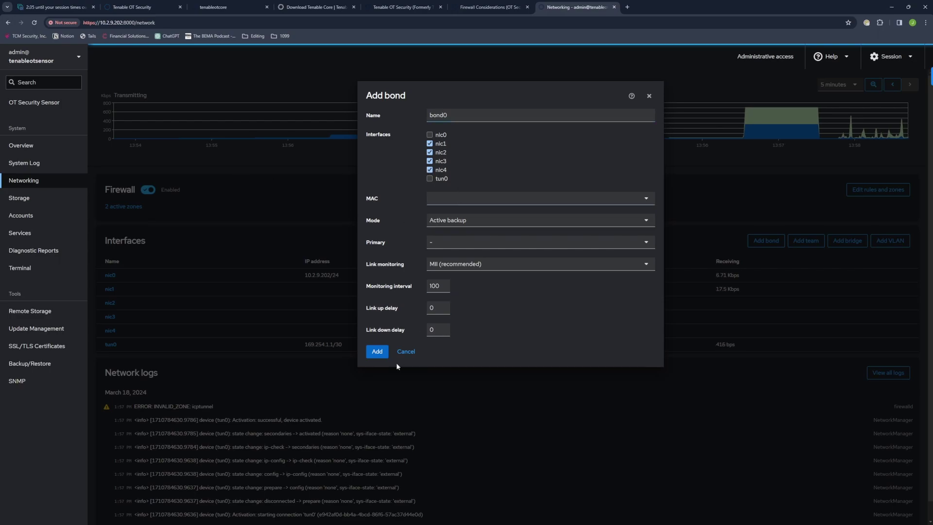
left_click(405, 351)
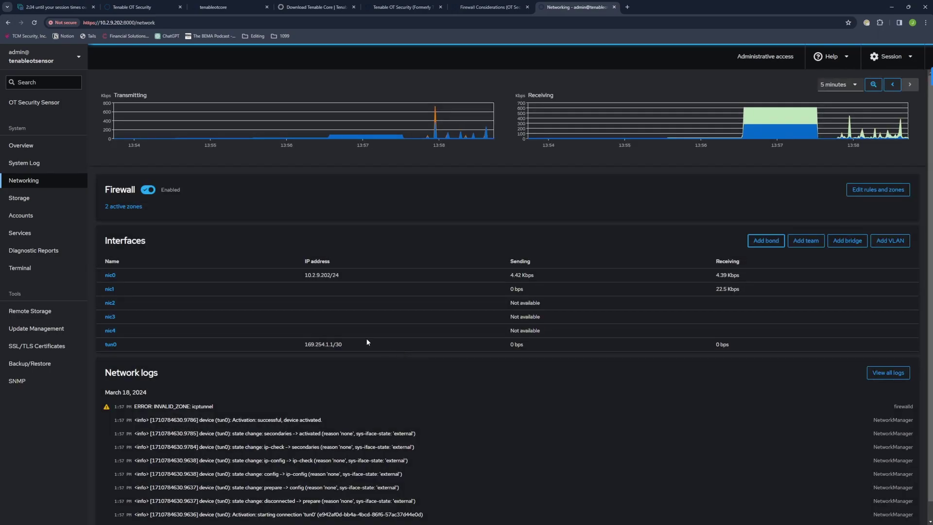
left_click(30, 104)
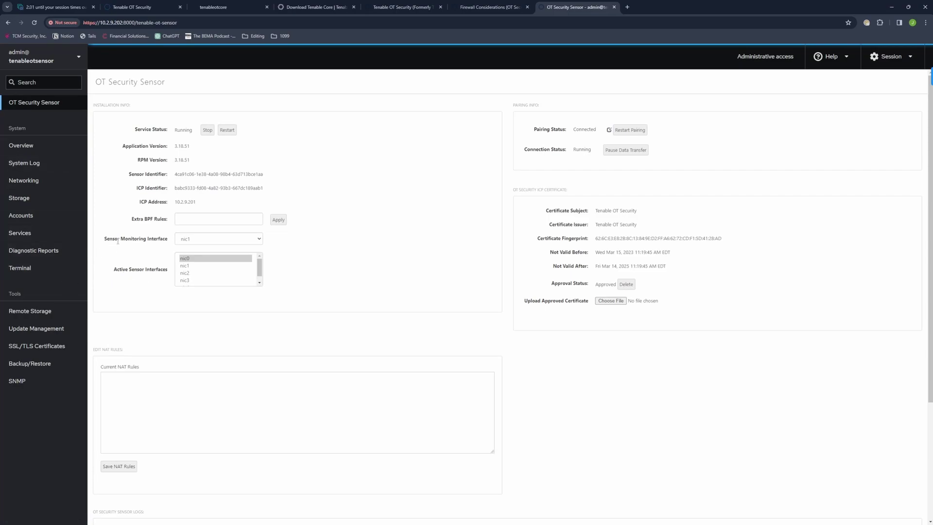
Step: Check the monitoring interface choices, keep nic1, and switch to the Tenable OT Security console
left_click(261, 242)
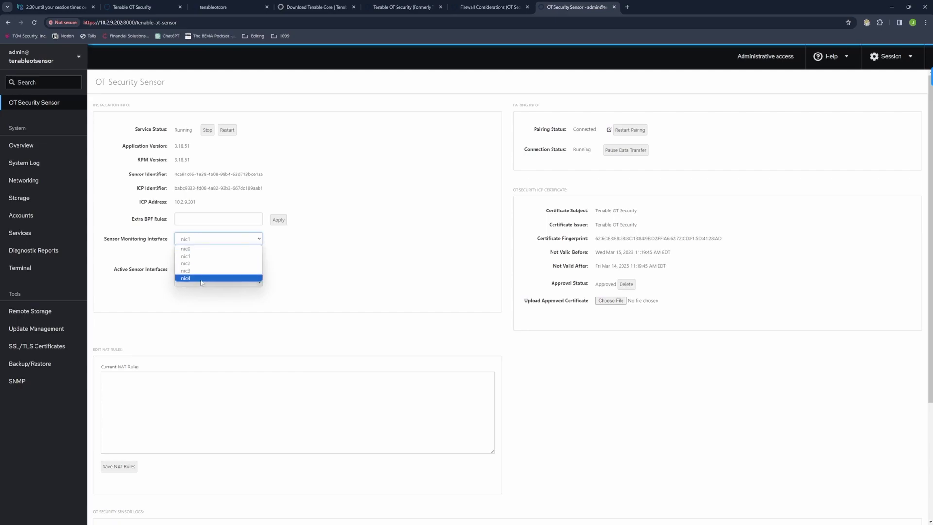
left_click(369, 269)
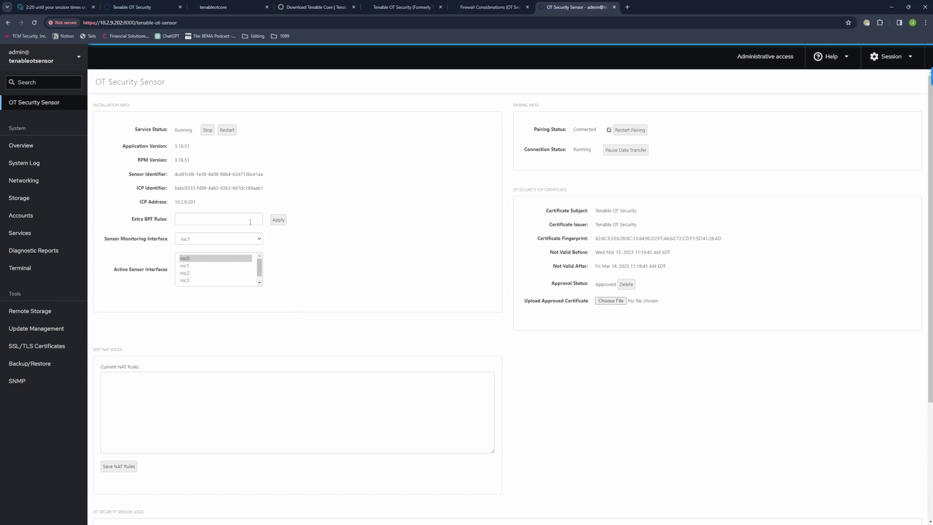
left_click(132, 9)
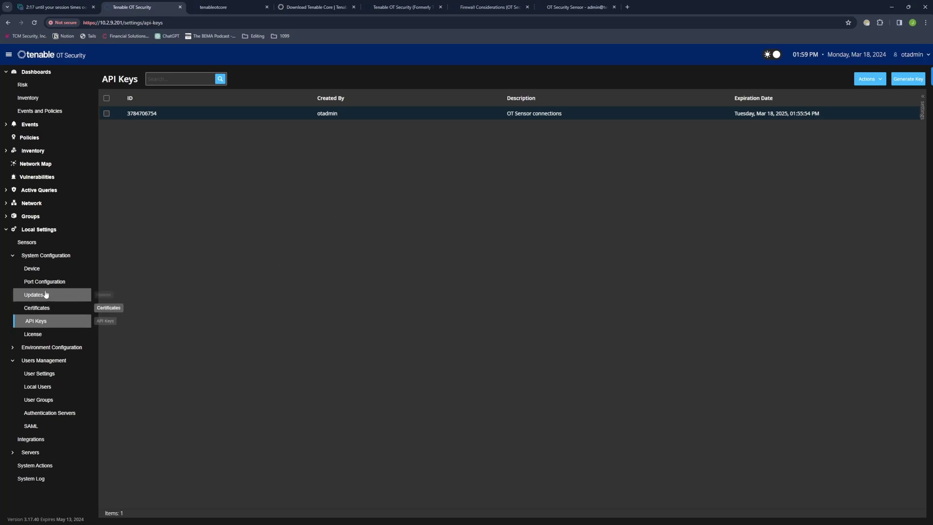
Step: Open Local Settings > Sensors and select, then deselect, the 10.2.9.202 sensor row
left_click(32, 245)
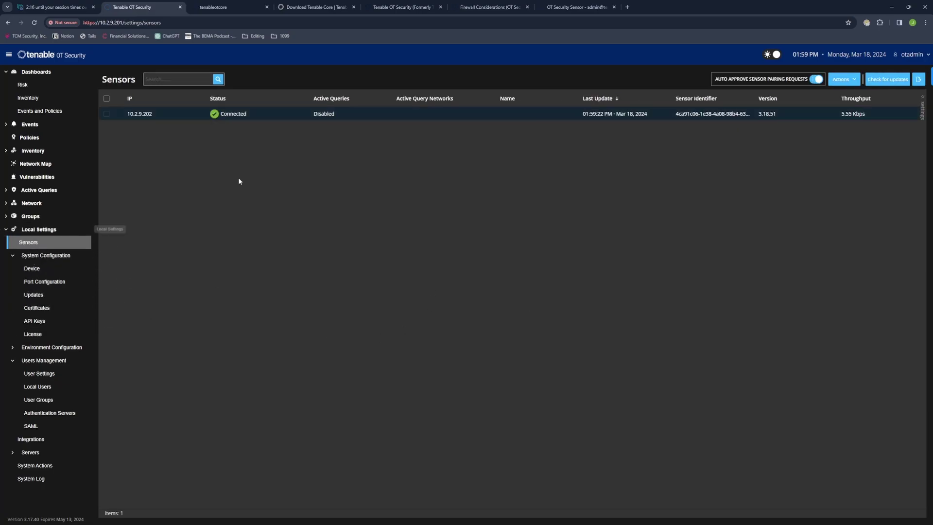
left_click(449, 117)
left_click(321, 115)
Step: Open the 10.2.9.202 sensor's Edit panel and rename it tenableotsensor
left_click(790, 117)
left_click(842, 79)
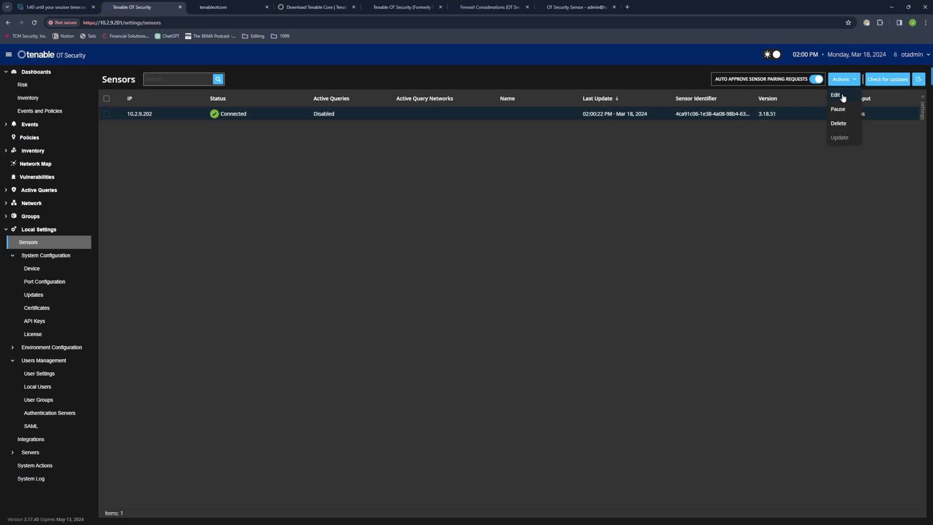
left_click(843, 97)
left_click(769, 124)
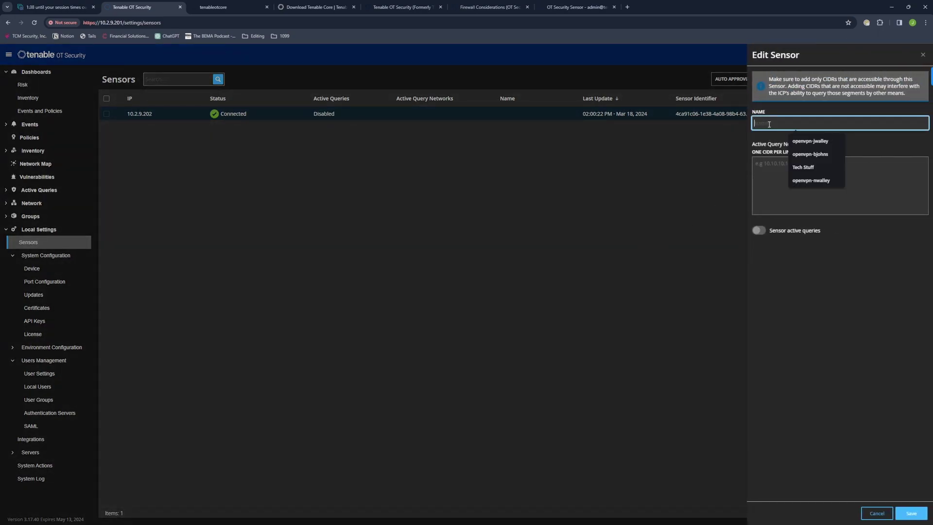
type("tenab")
key("BackSpace")
key("BackSpace")
key("BackSpace")
key("BackSpace")
key("BackSpace")
key("BackSpace")
type("tenableotse")
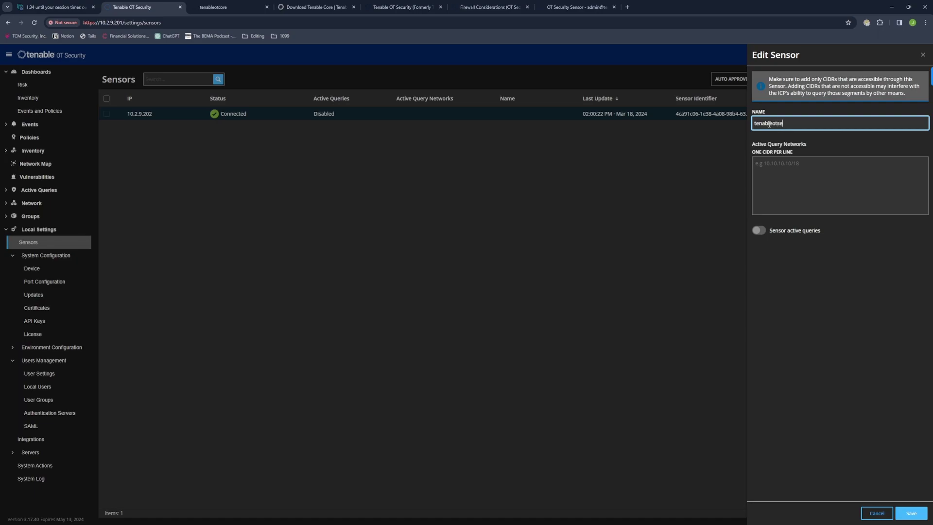
type("snsor")
Step: Add active query network 10.2.9.0/24, turn on sensor active queries, and save
left_click(781, 172)
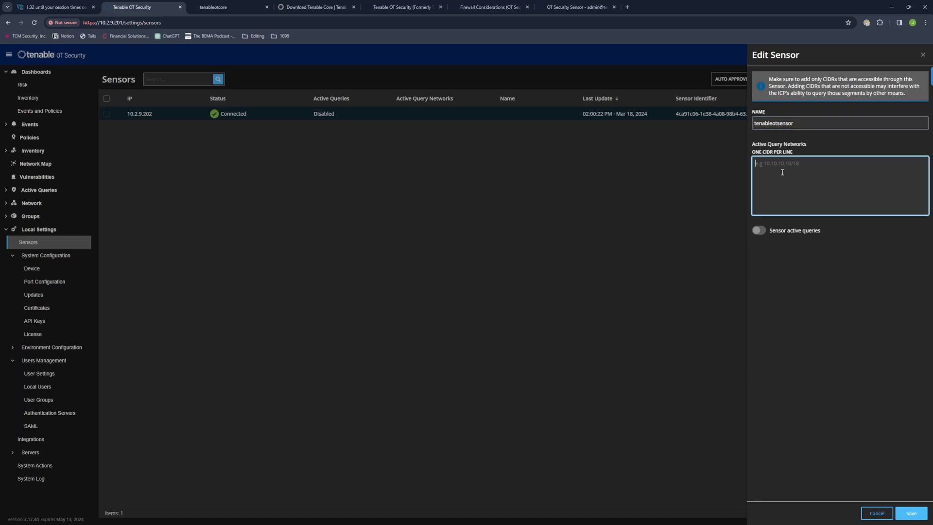
type("10")
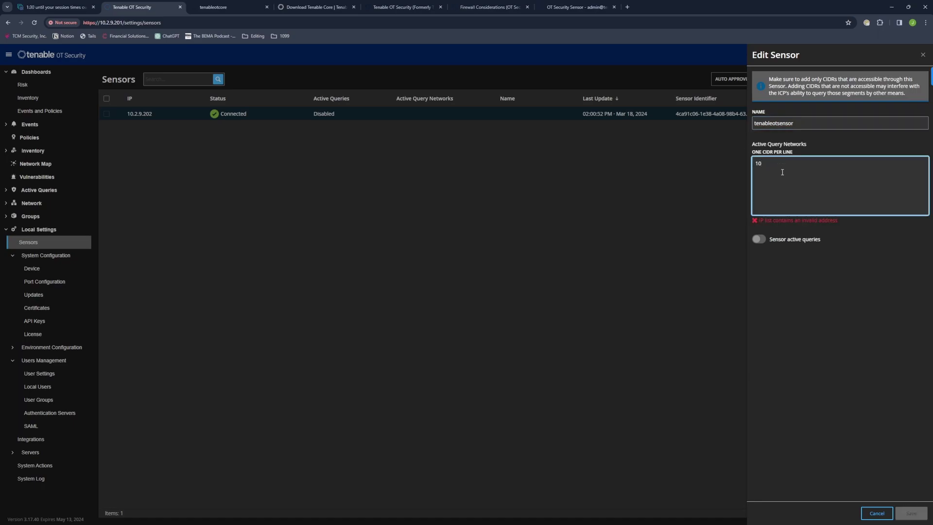
type(".2.9.0")
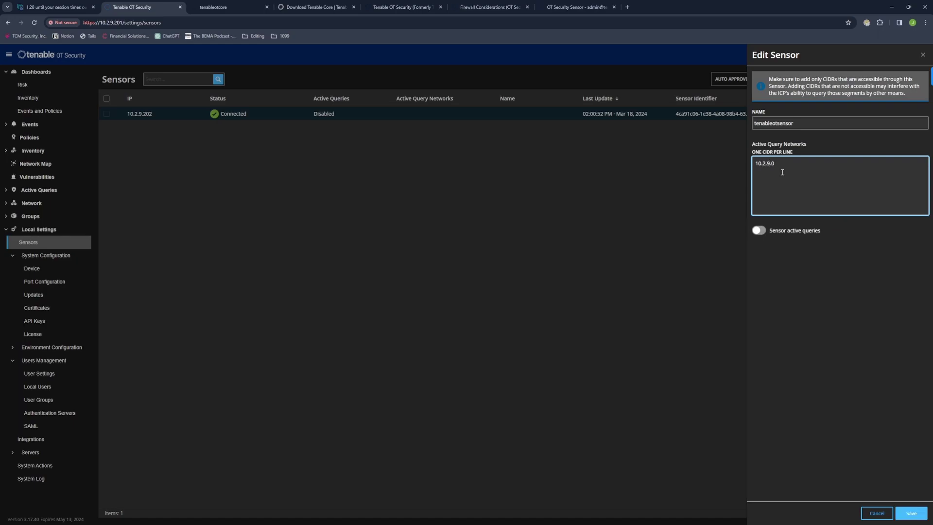
type("/24")
left_click(844, 275)
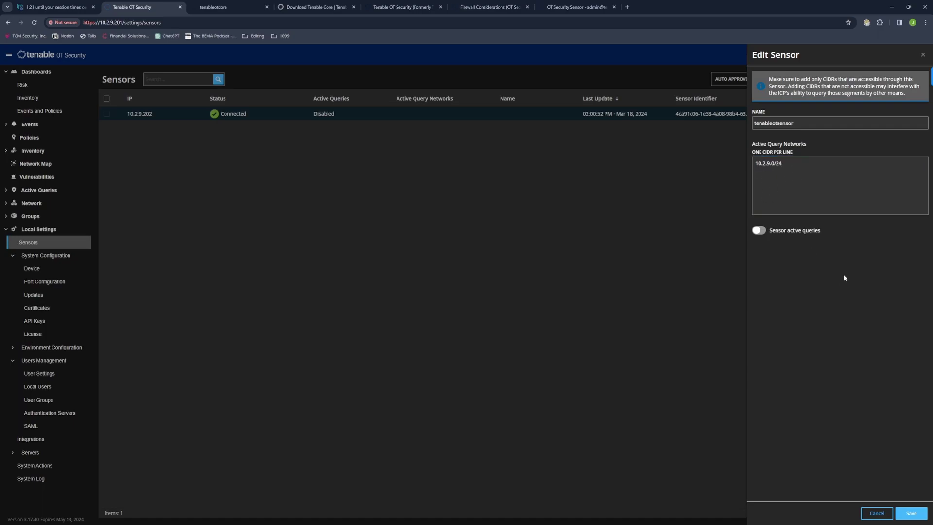
left_click(759, 232)
left_click(920, 516)
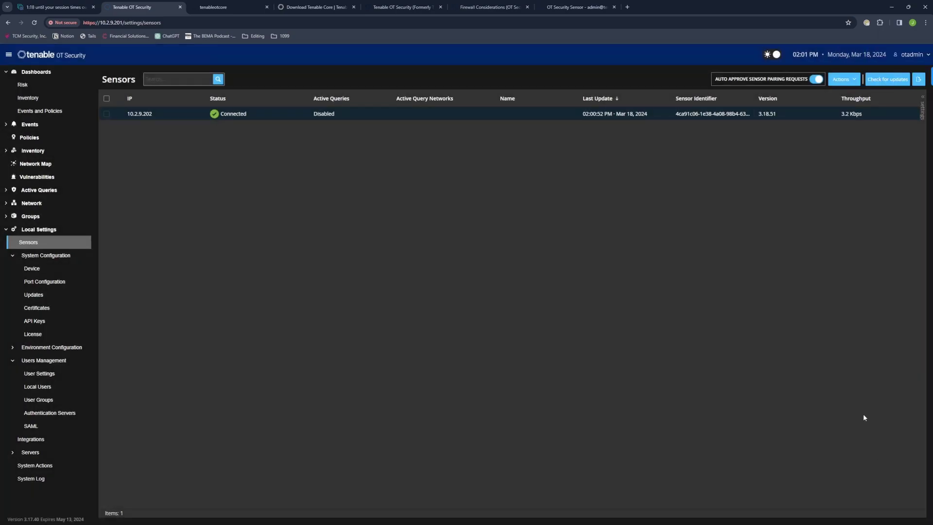